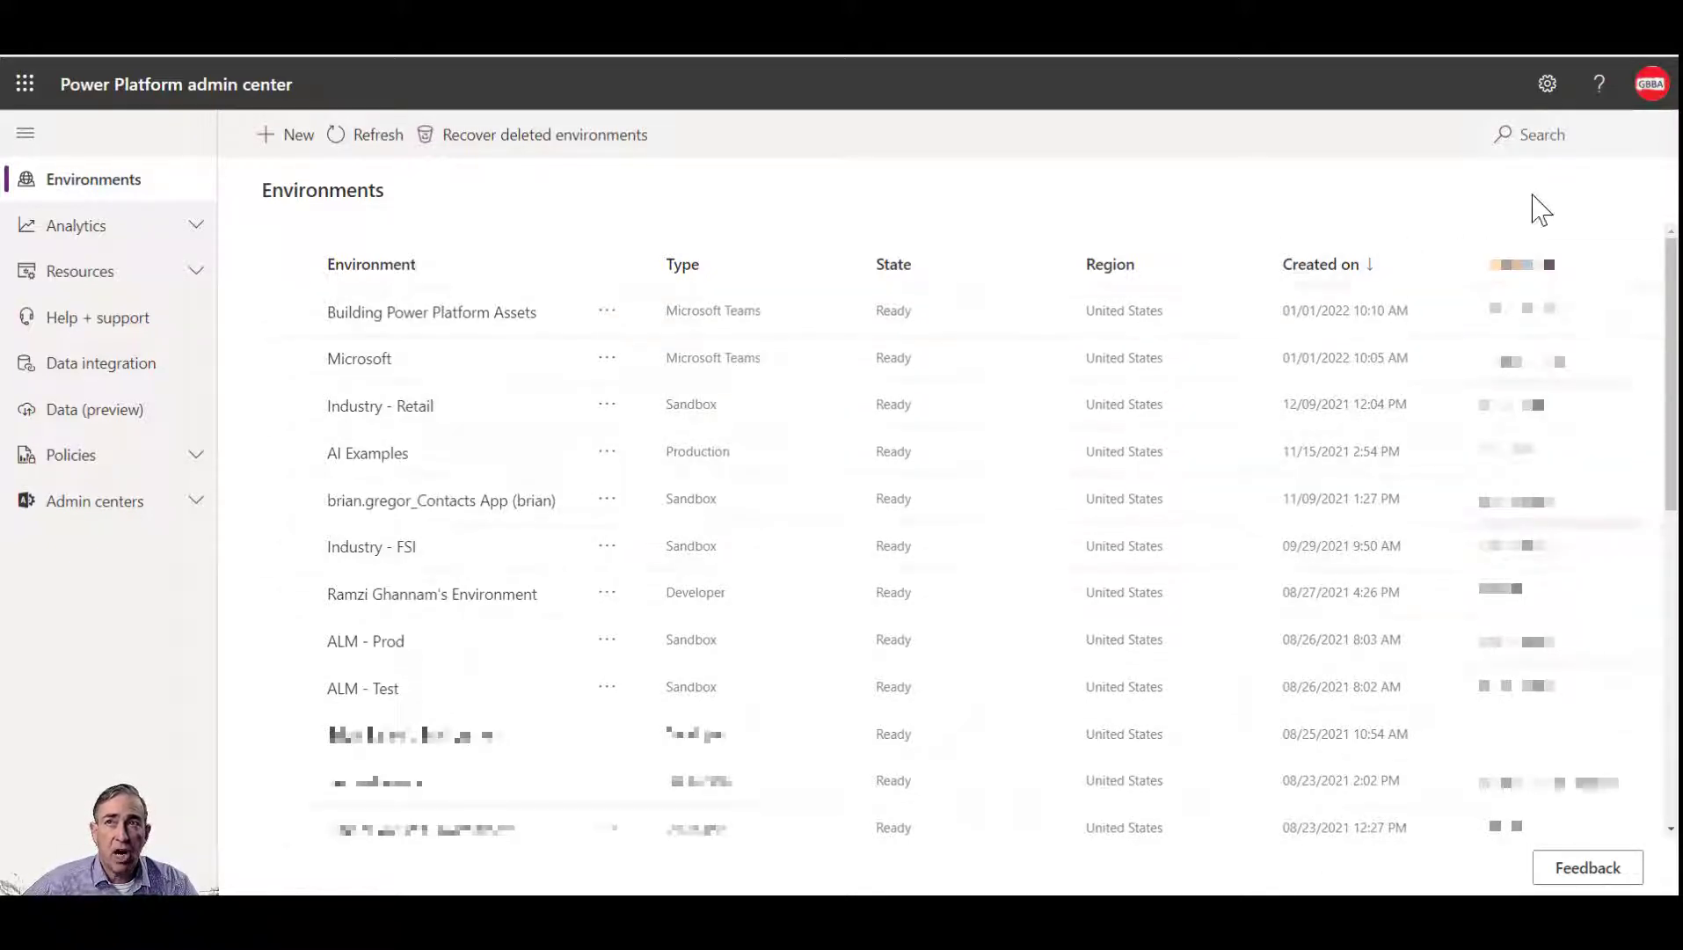
Open the tenant-wide Power Platform settings from the Settings gear to review the governance options
click(1548, 85)
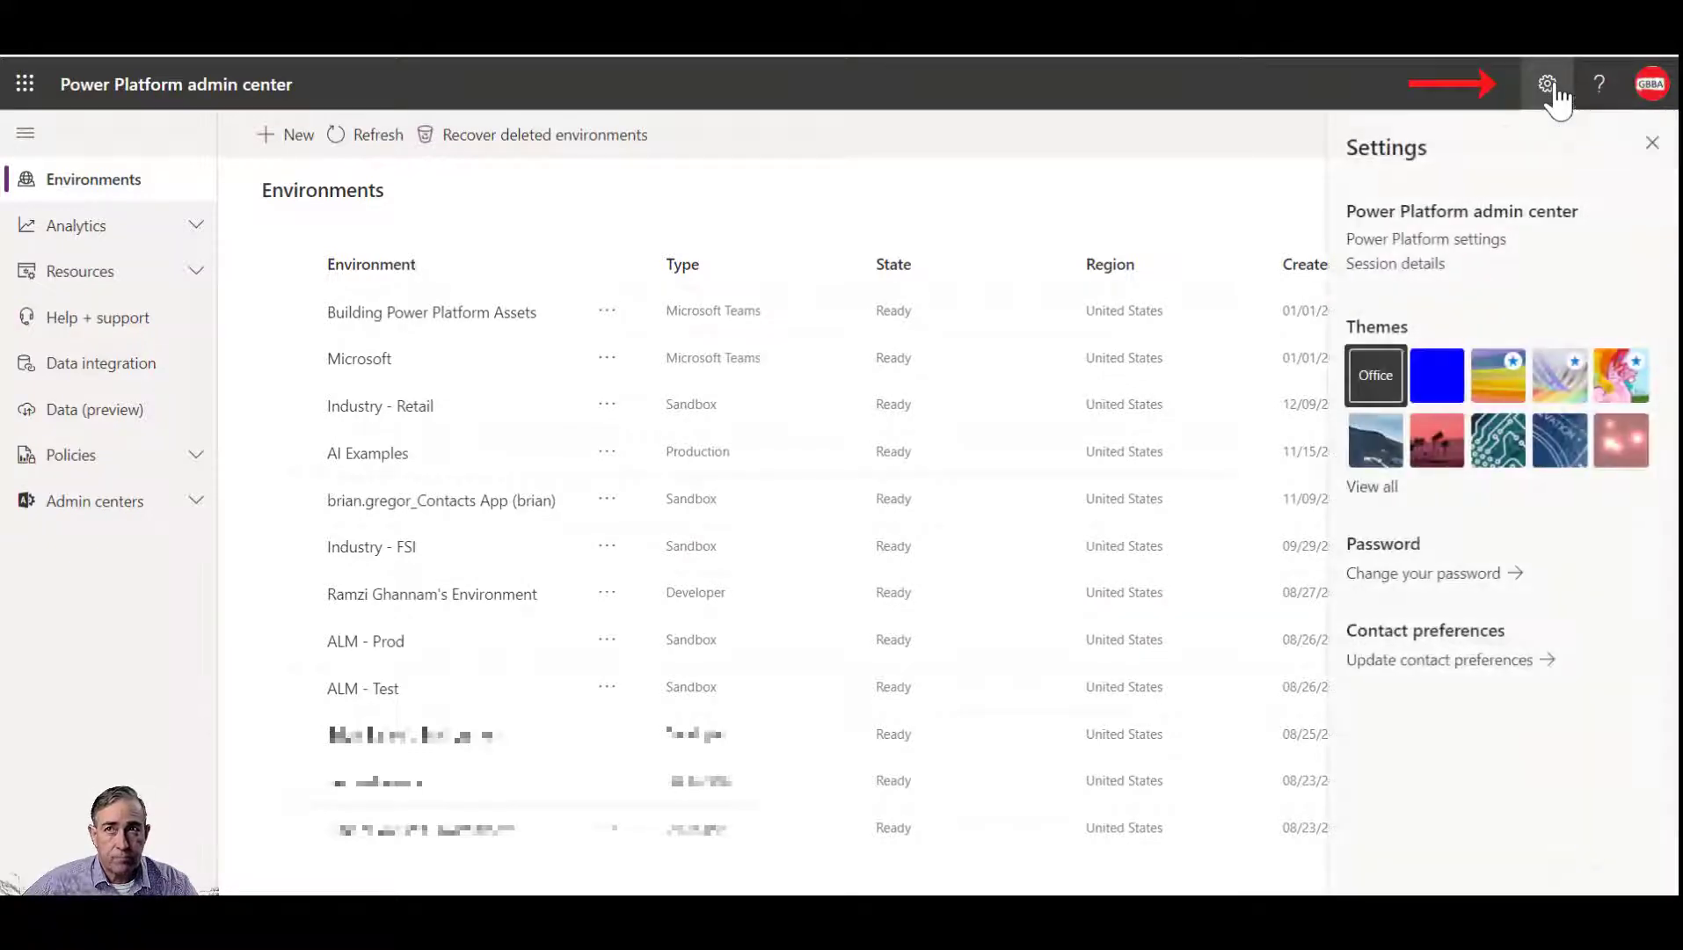
click(1475, 251)
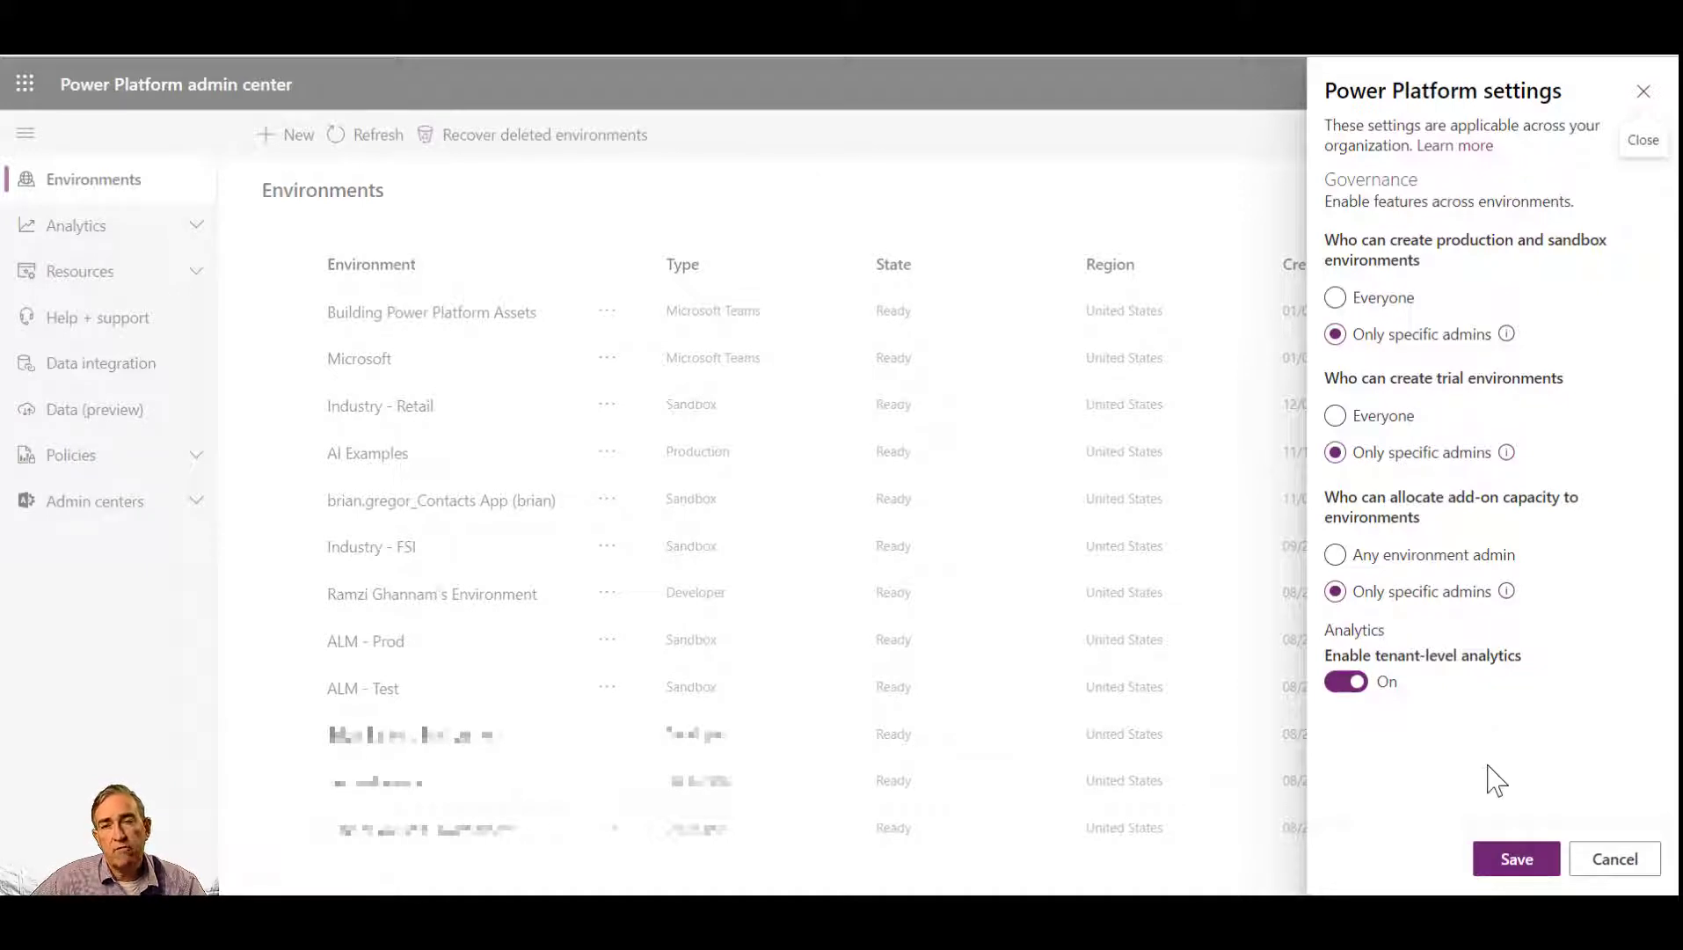
Save the Power Platform governance settings and open the test user's account in Microsoft 365 admin center
click(1533, 872)
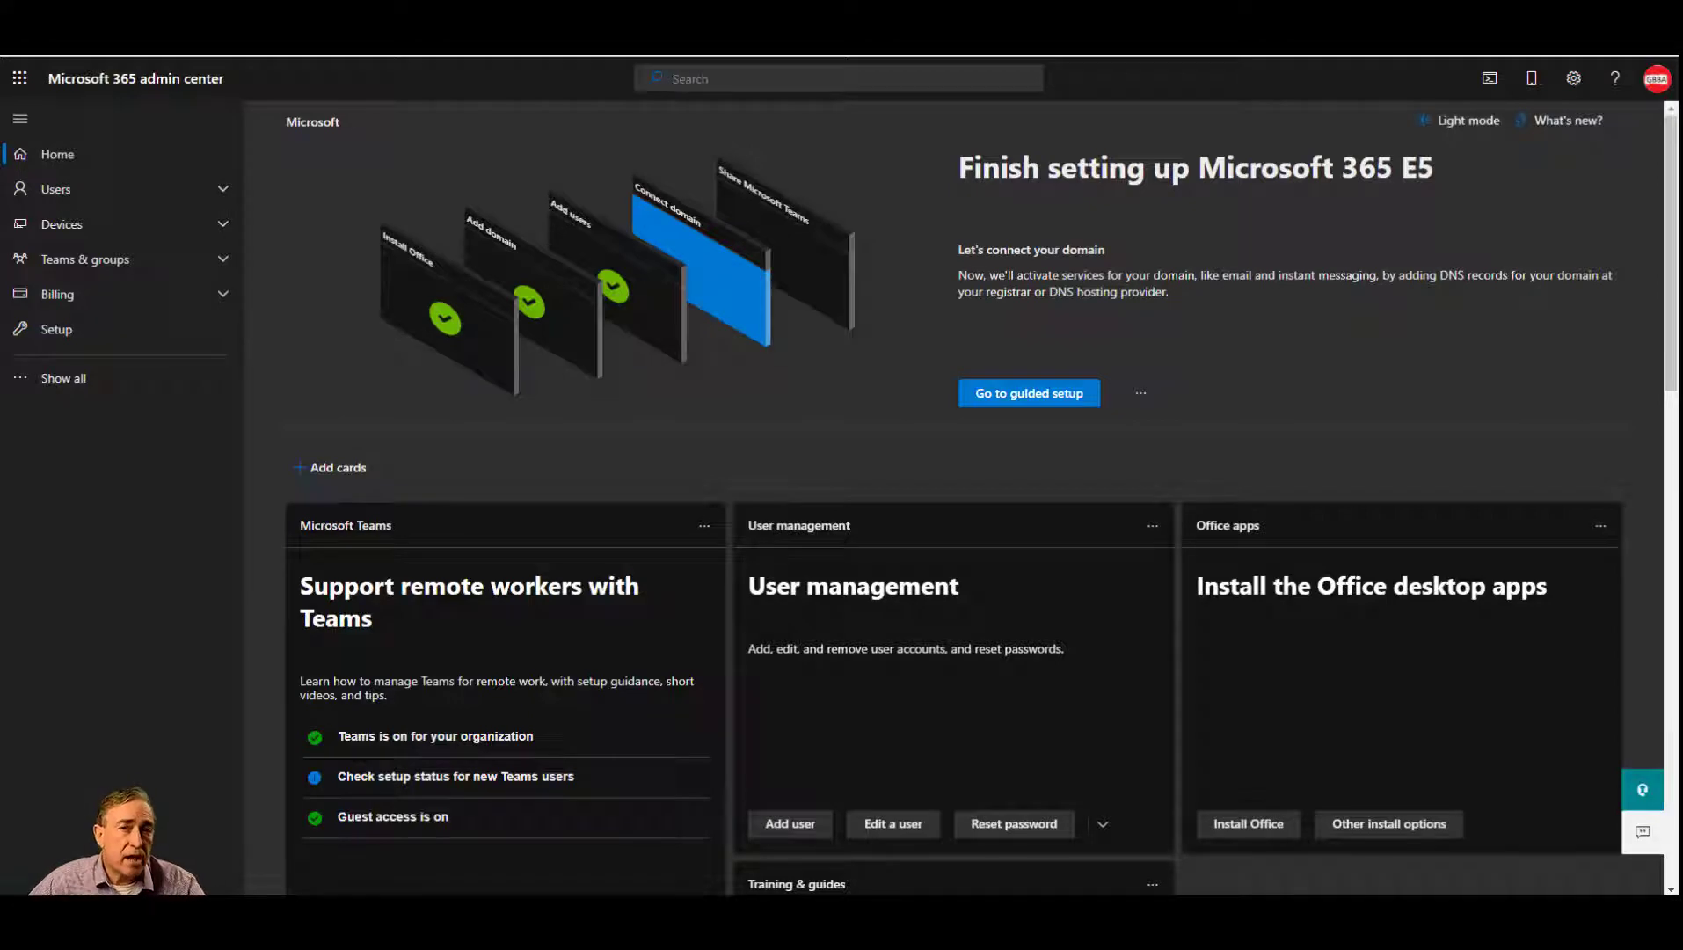
click(890, 822)
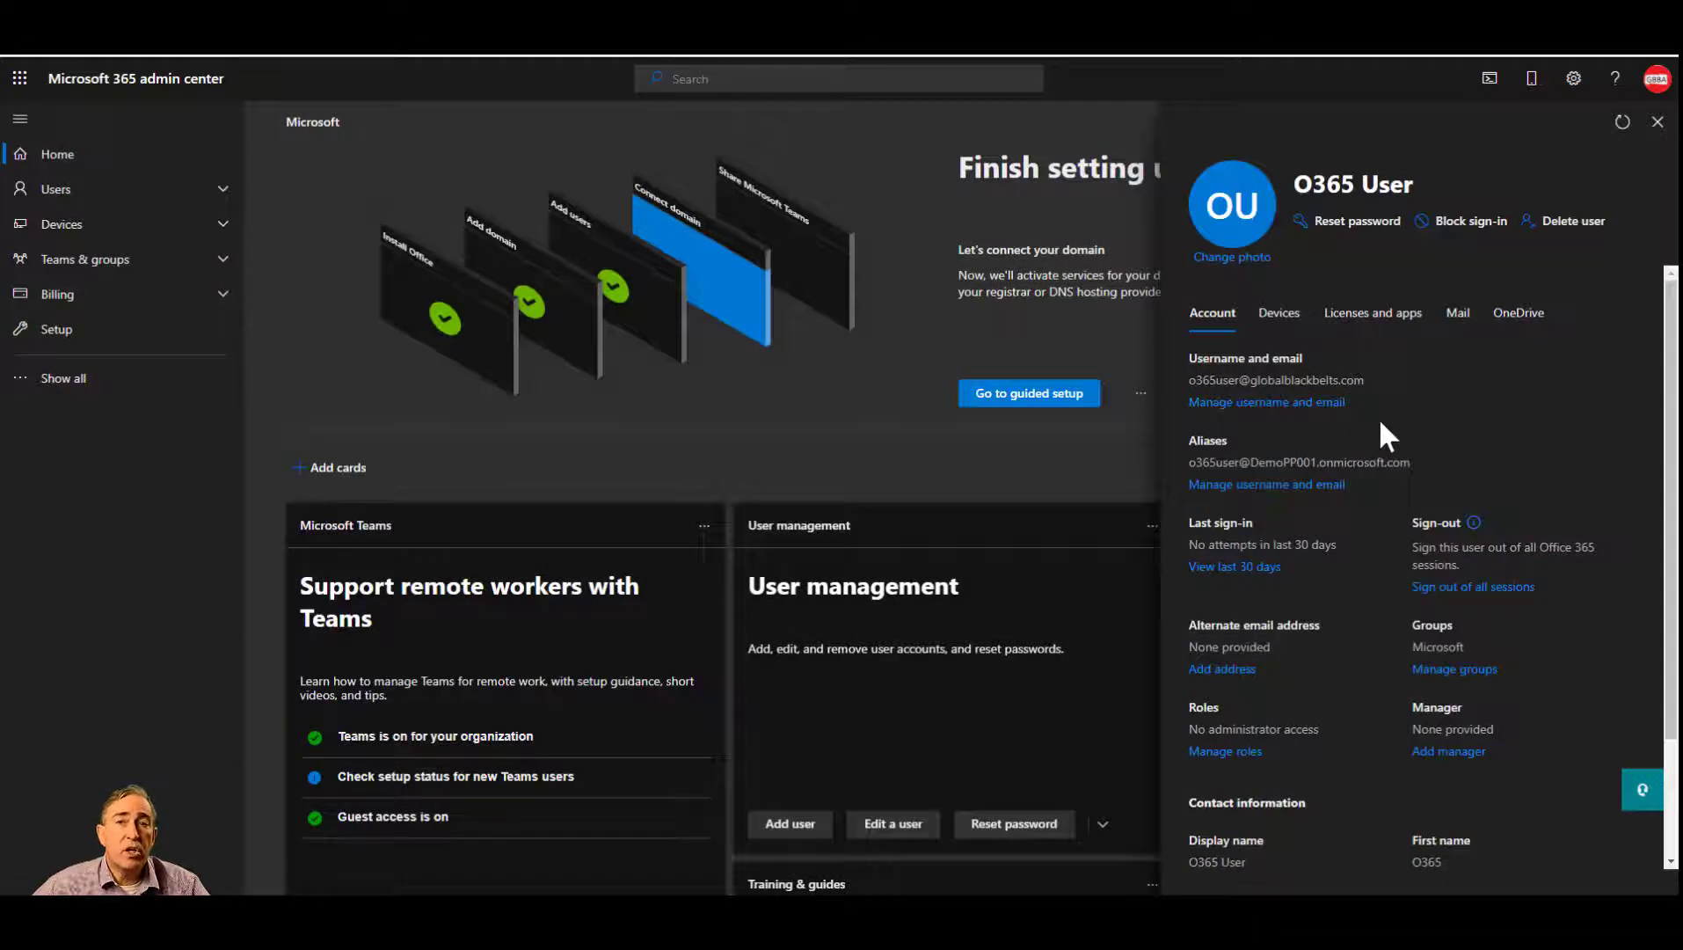
In the test user's Manage admin roles, enable Admin center access and tick Power Platform admin
click(1224, 752)
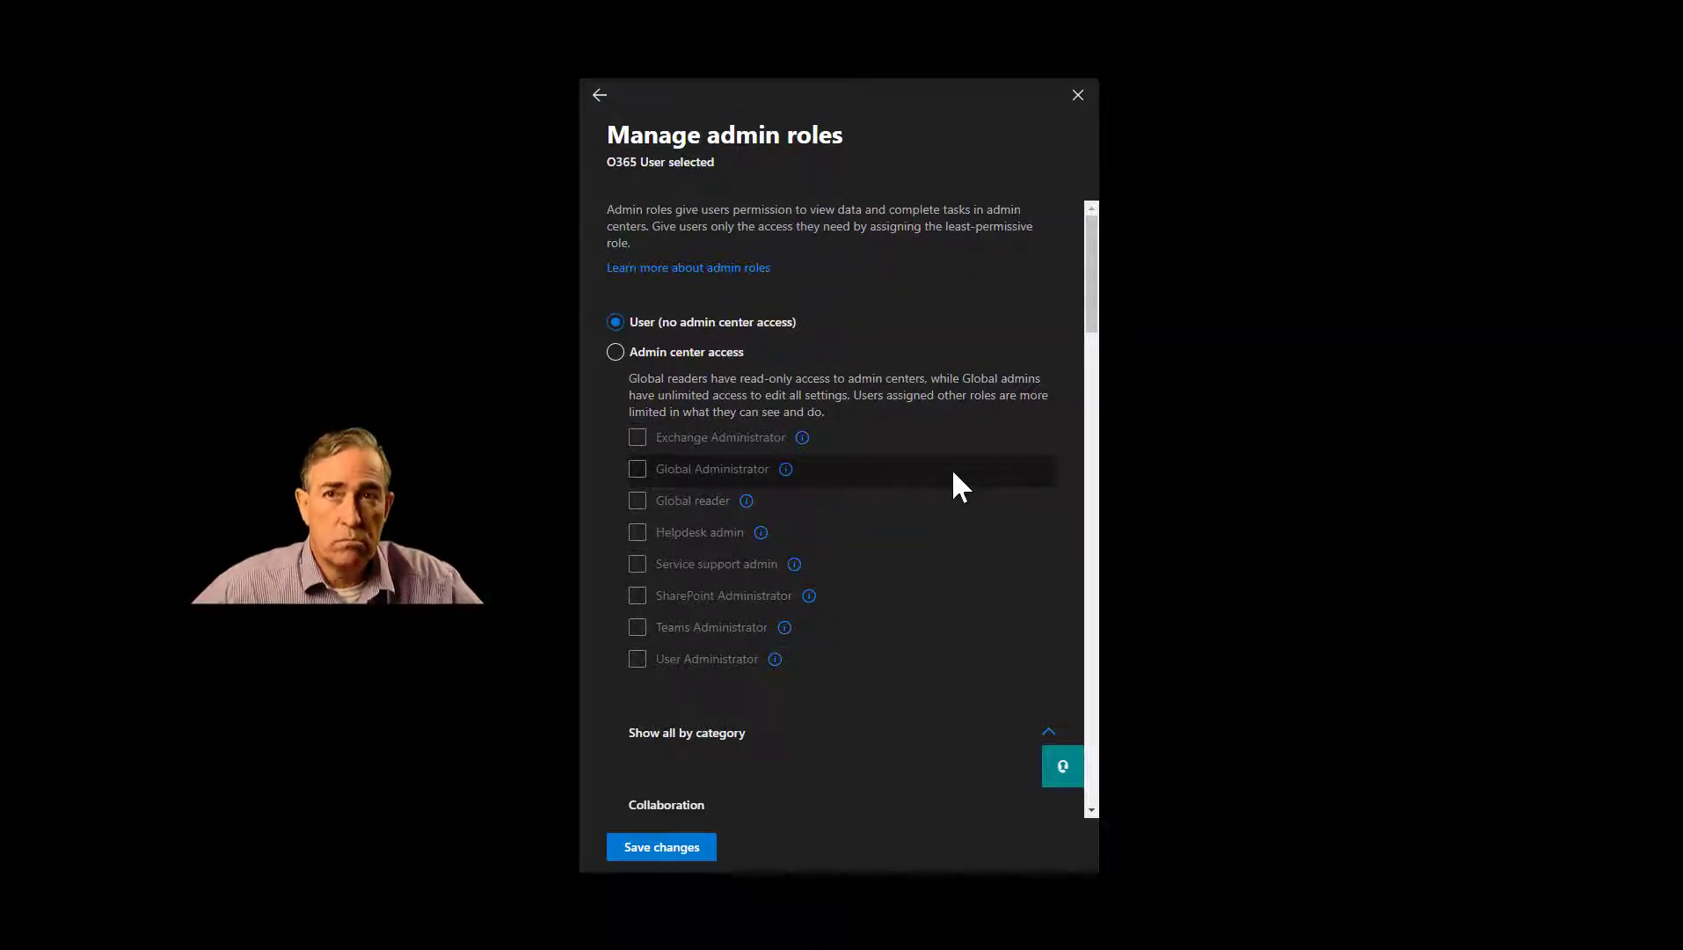
click(616, 353)
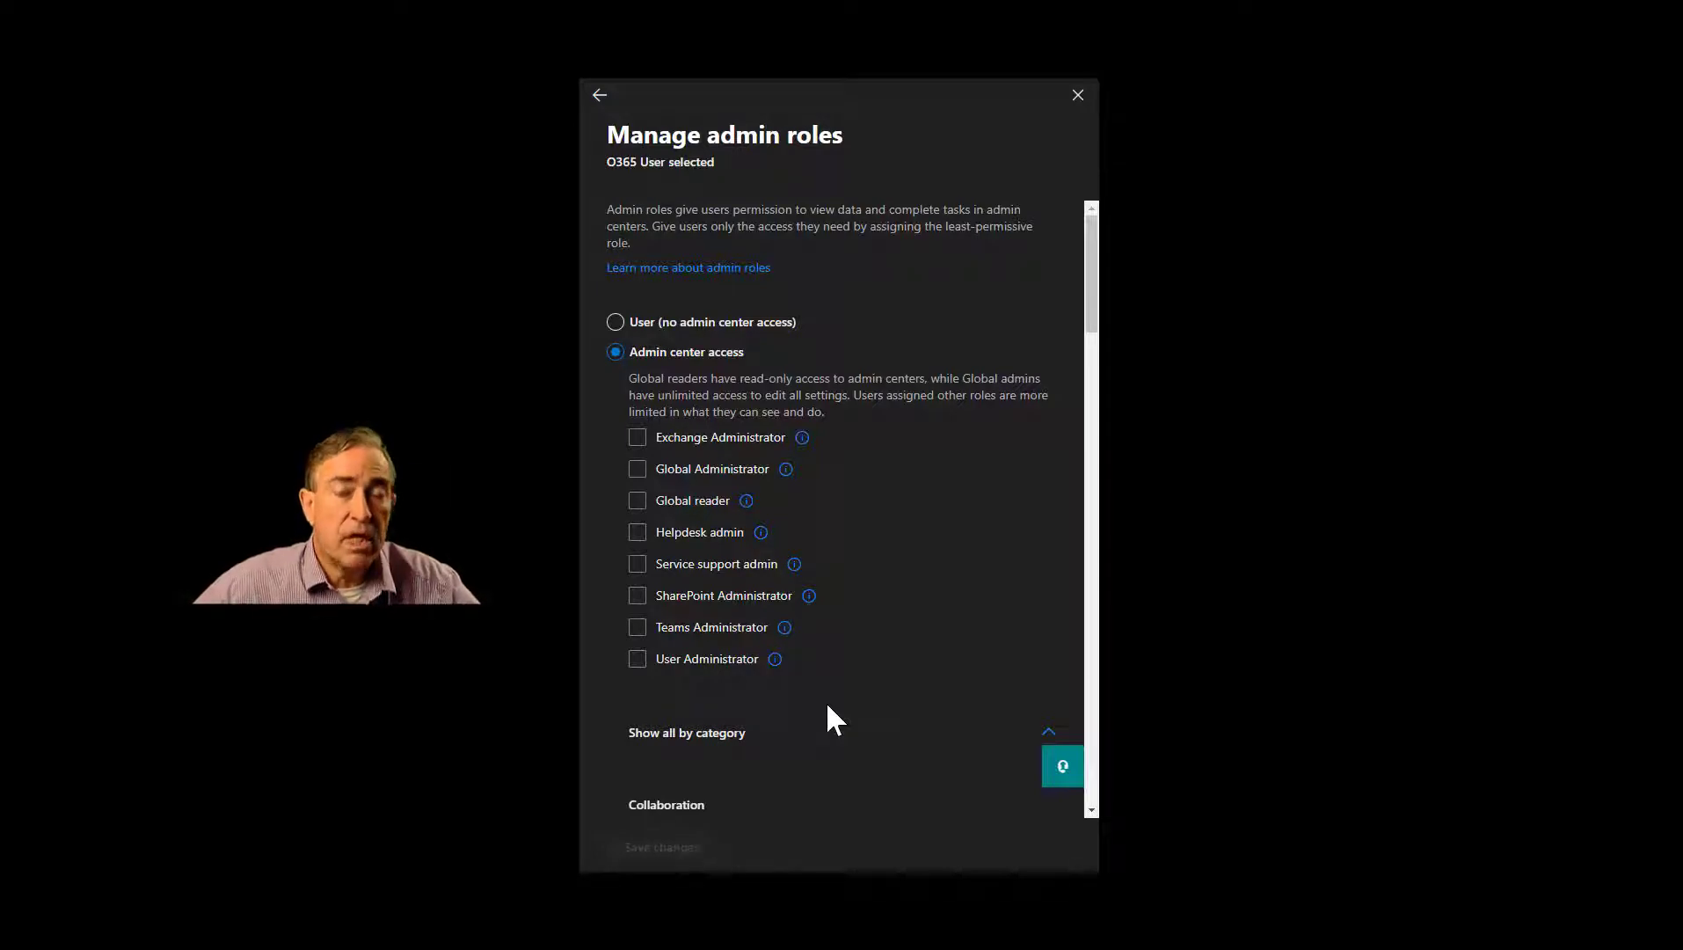
scroll(828, 708, down, 6)
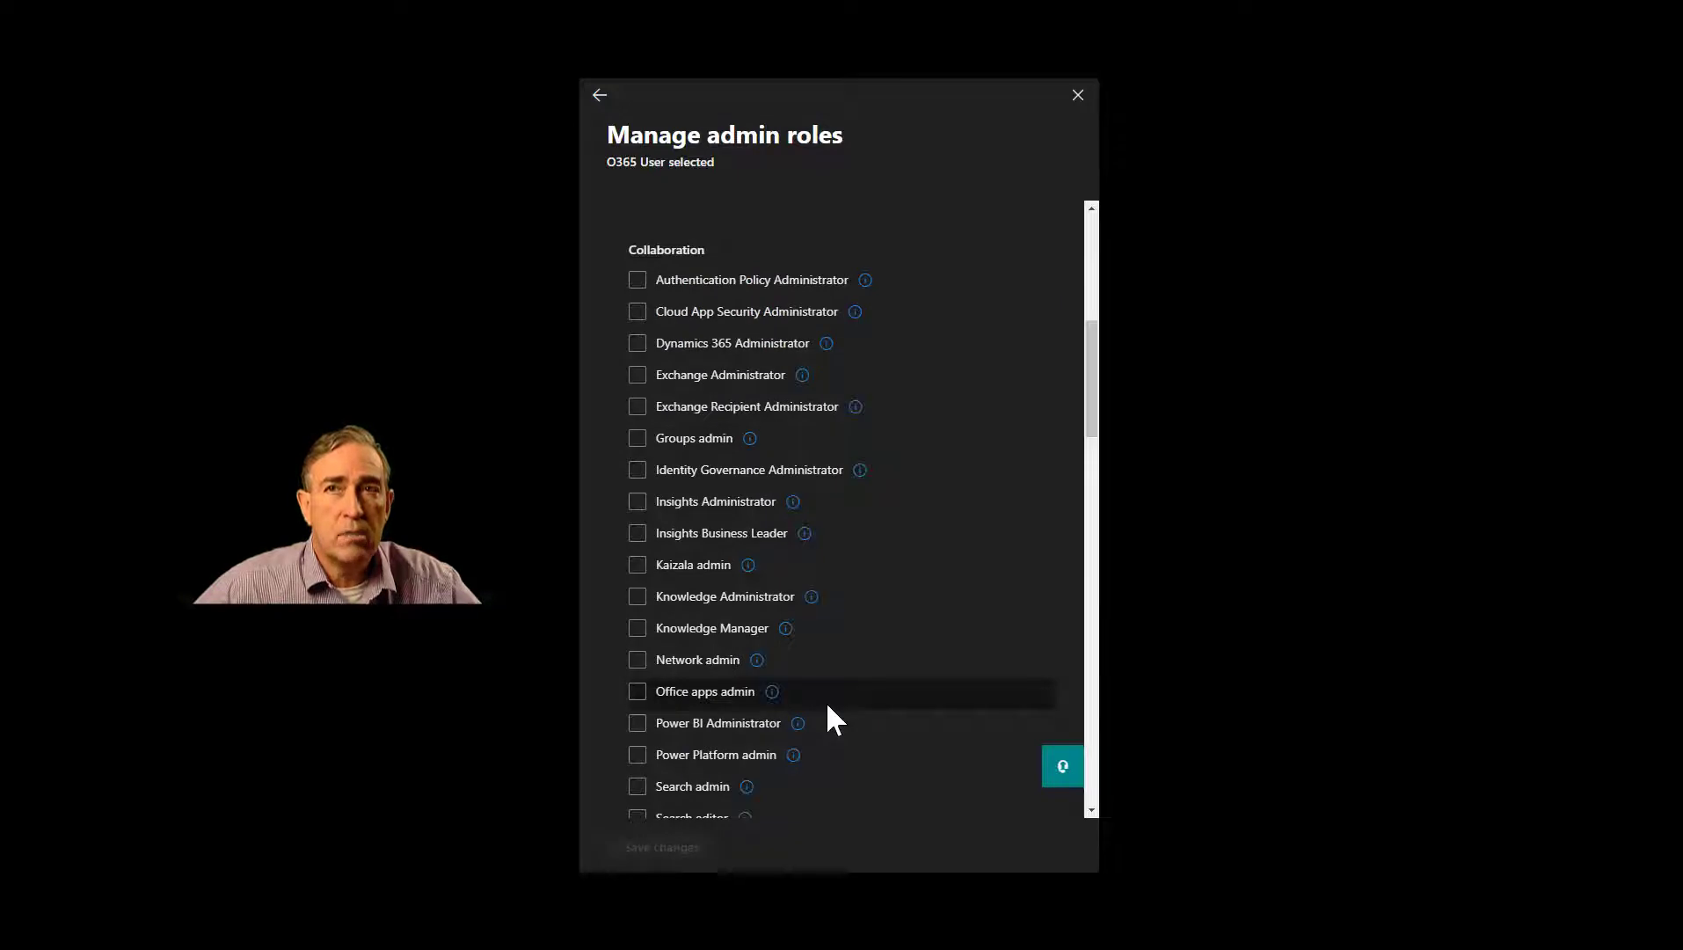
scroll(826, 701, up, 1)
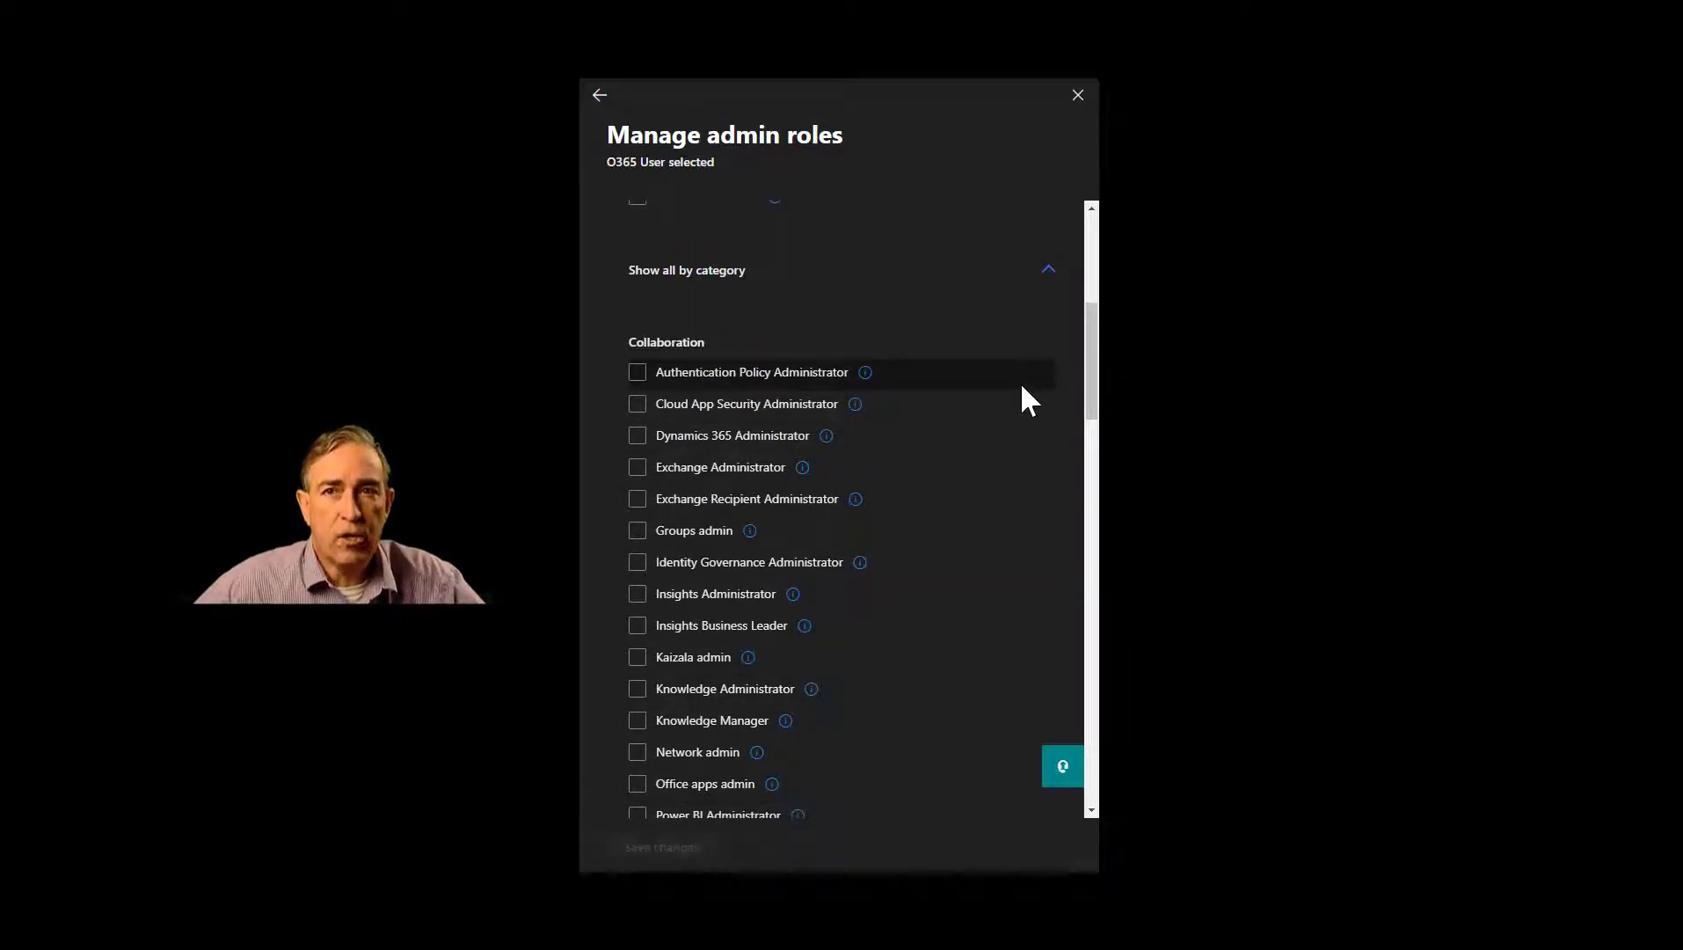
scroll(1022, 387, down, 2)
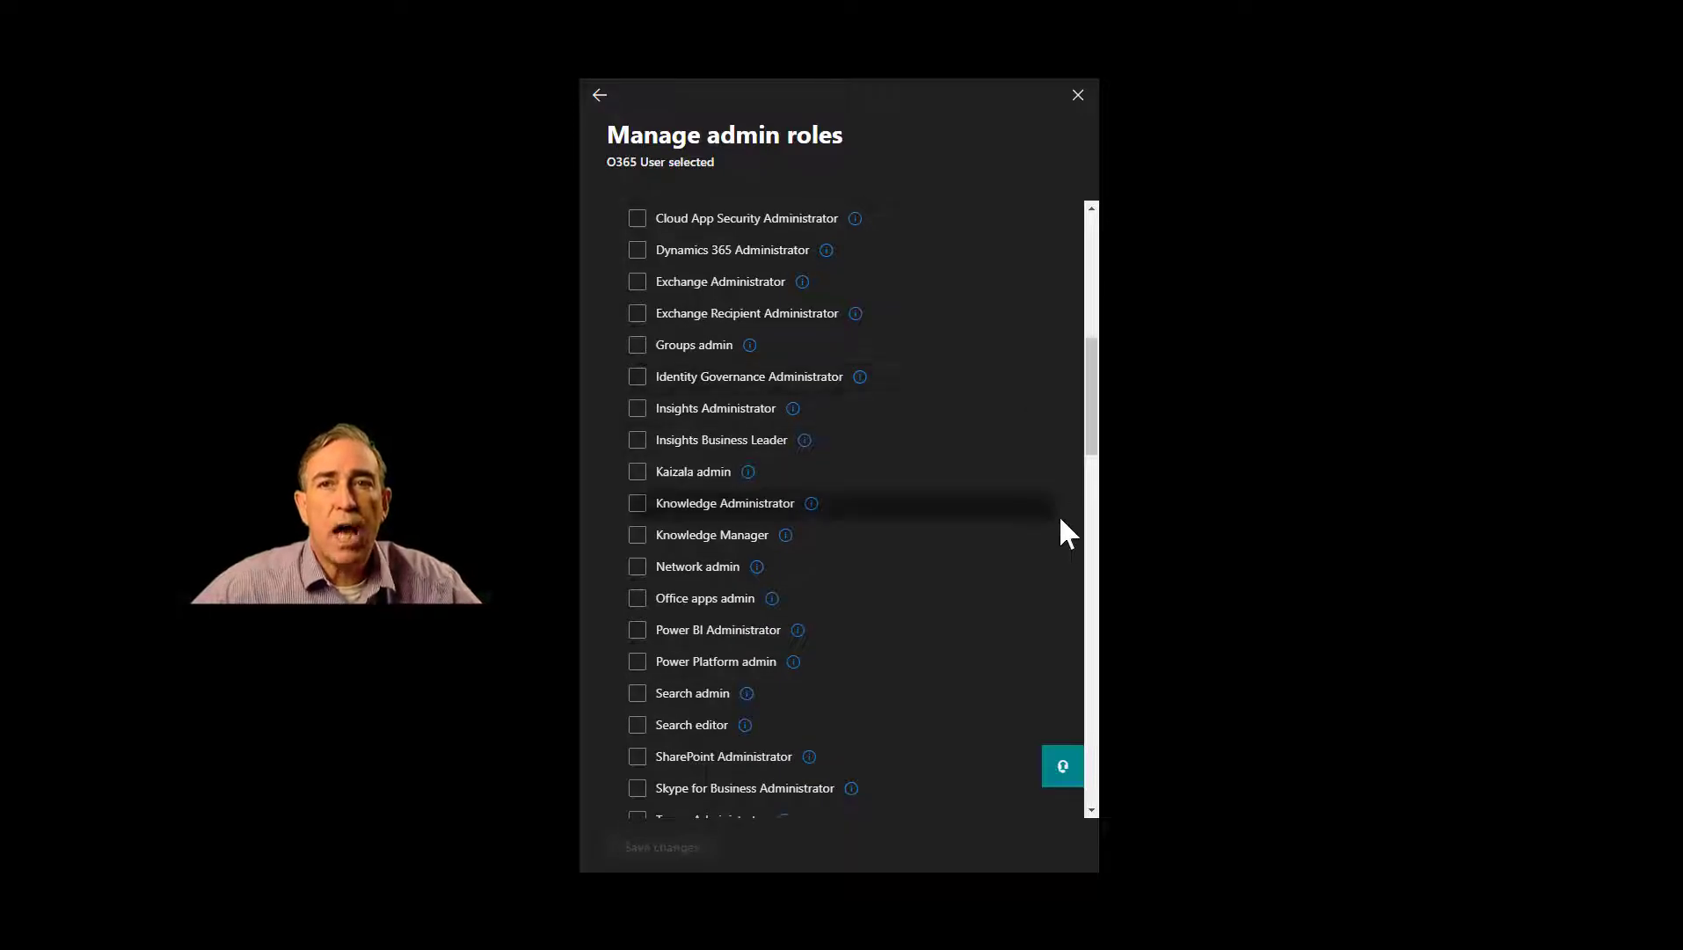
click(638, 662)
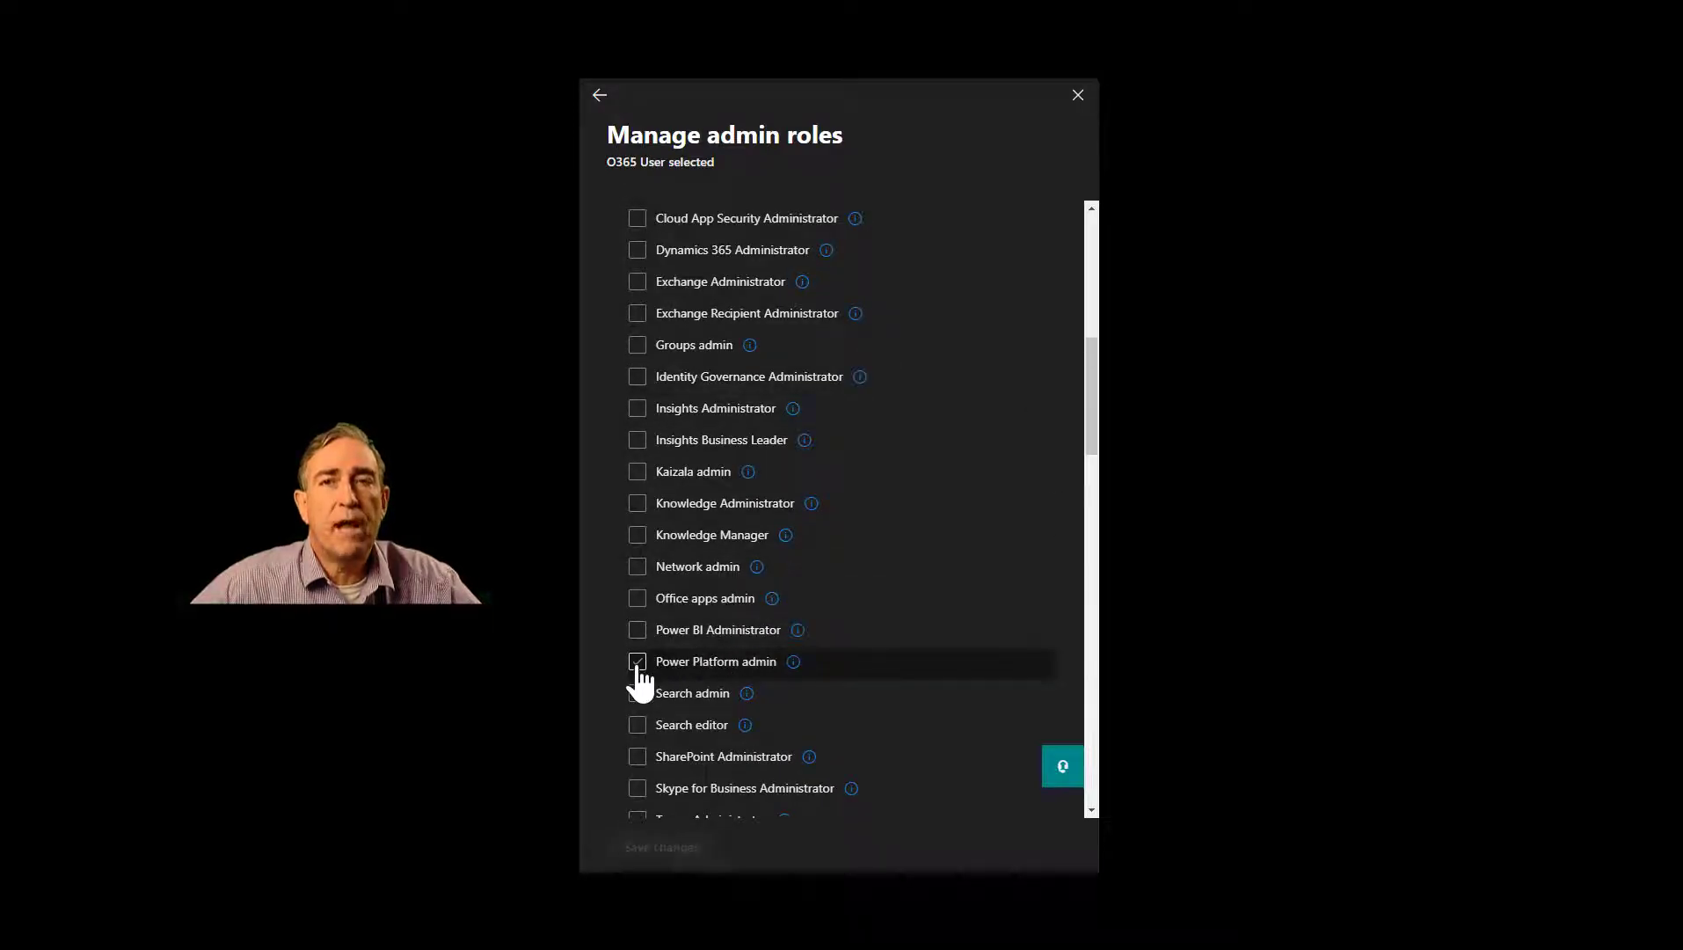
click(638, 662)
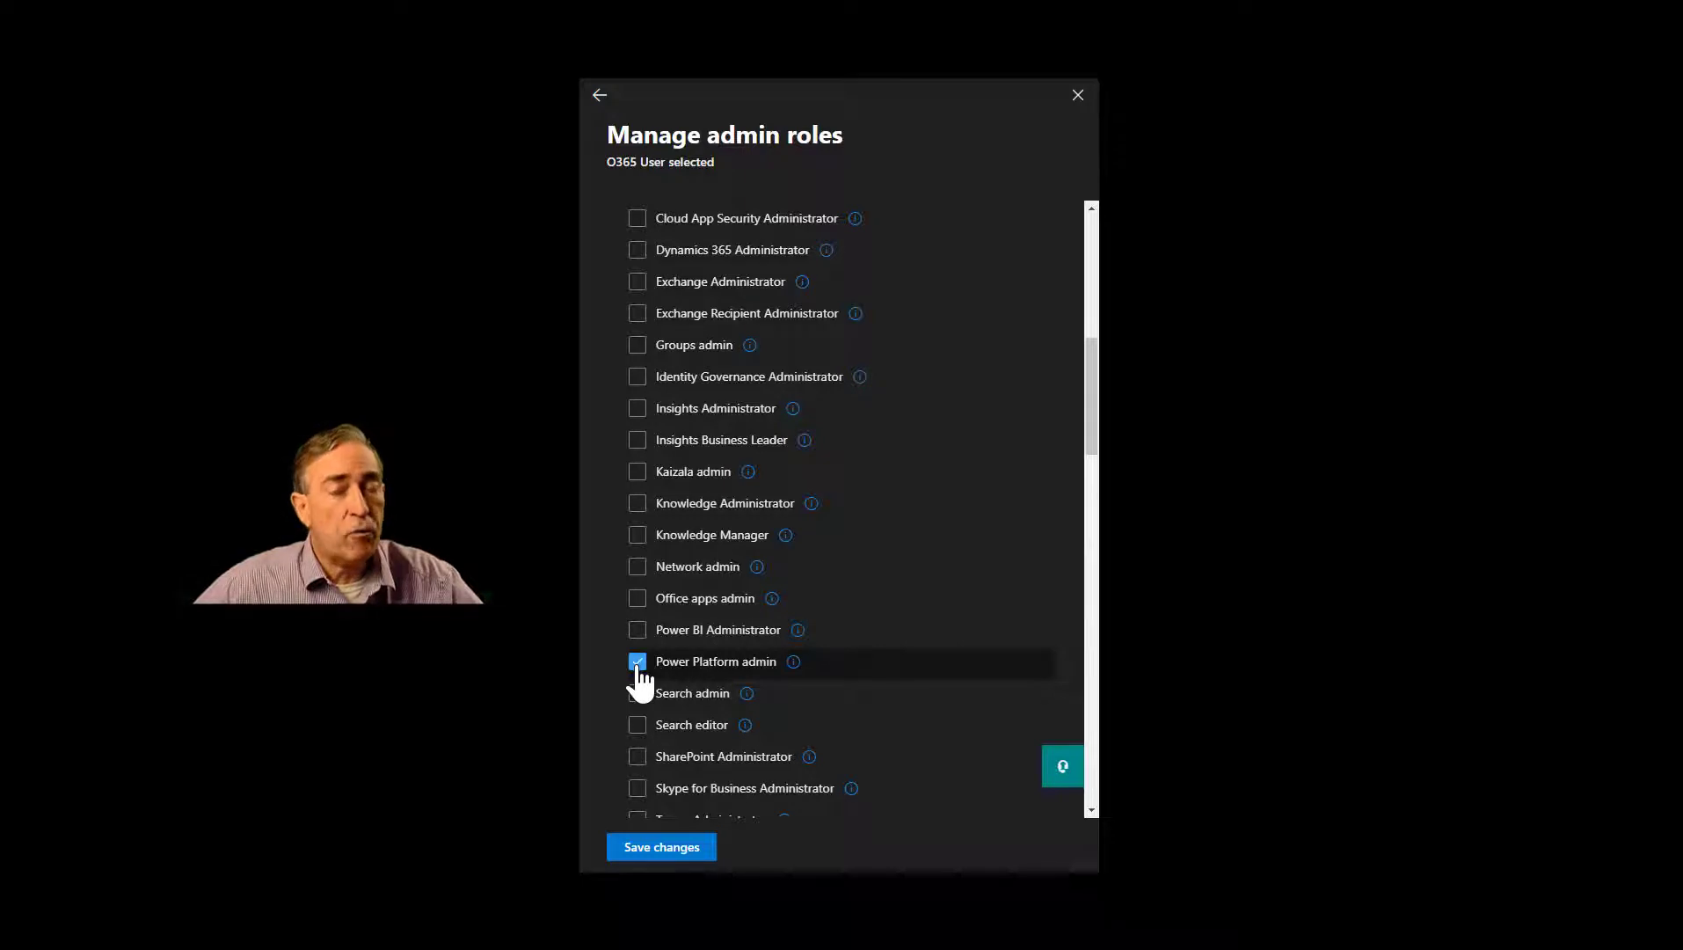
Save the user's Power Platform admin role and open the Capacity summary under Resources
click(661, 847)
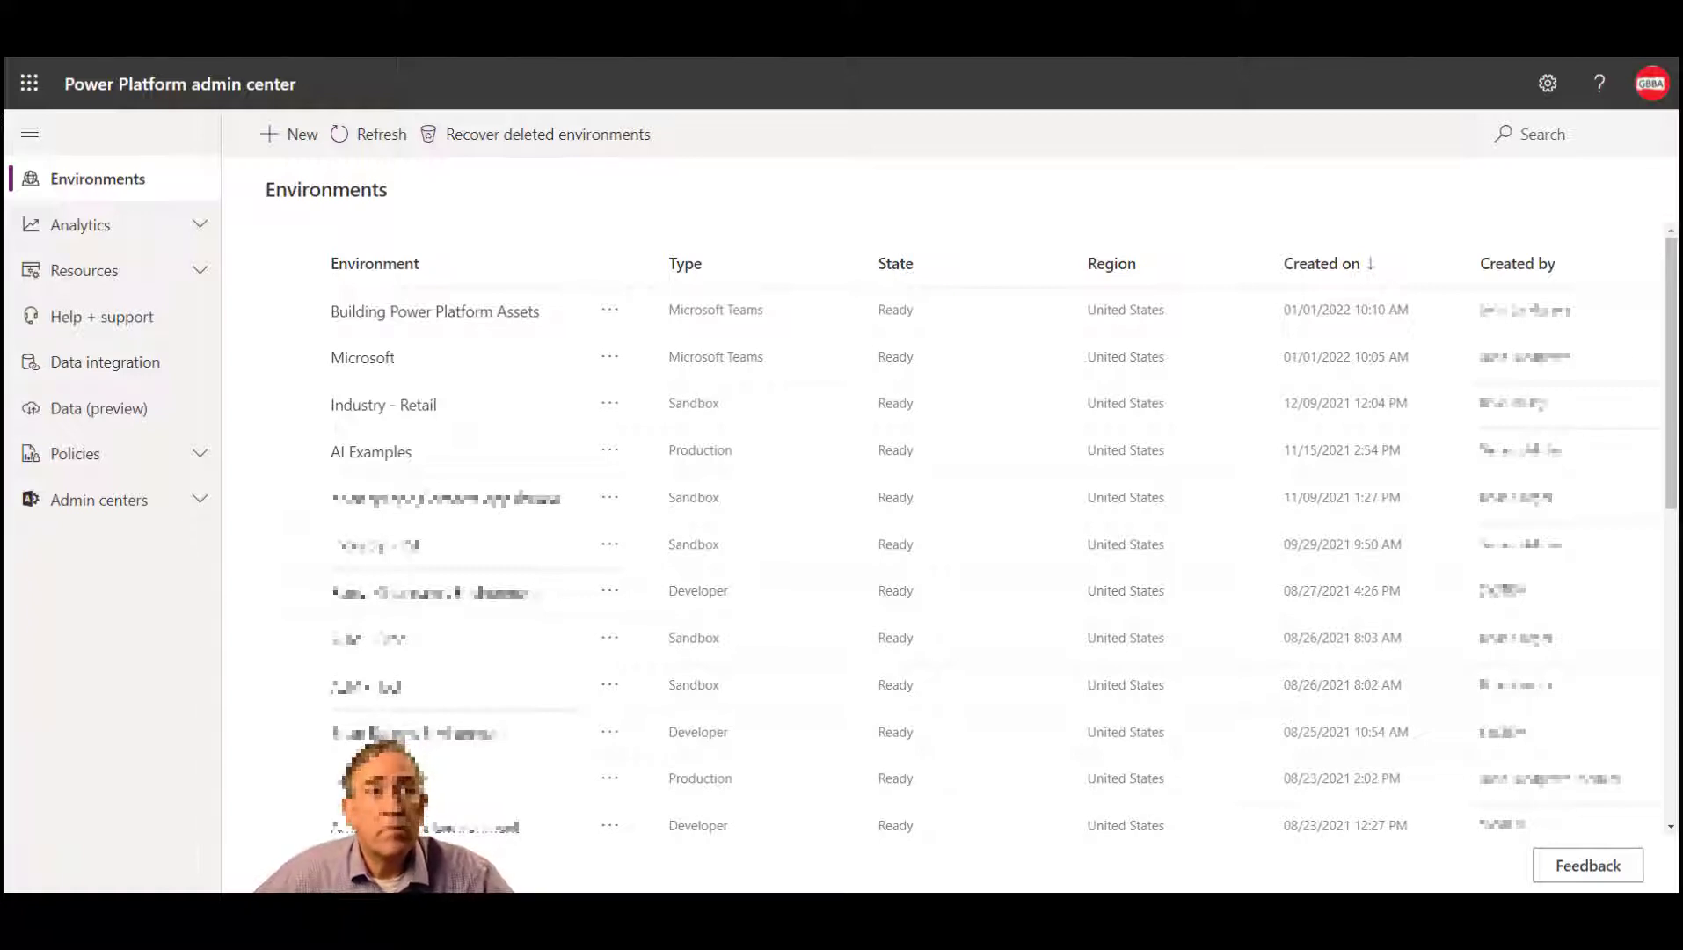
click(201, 271)
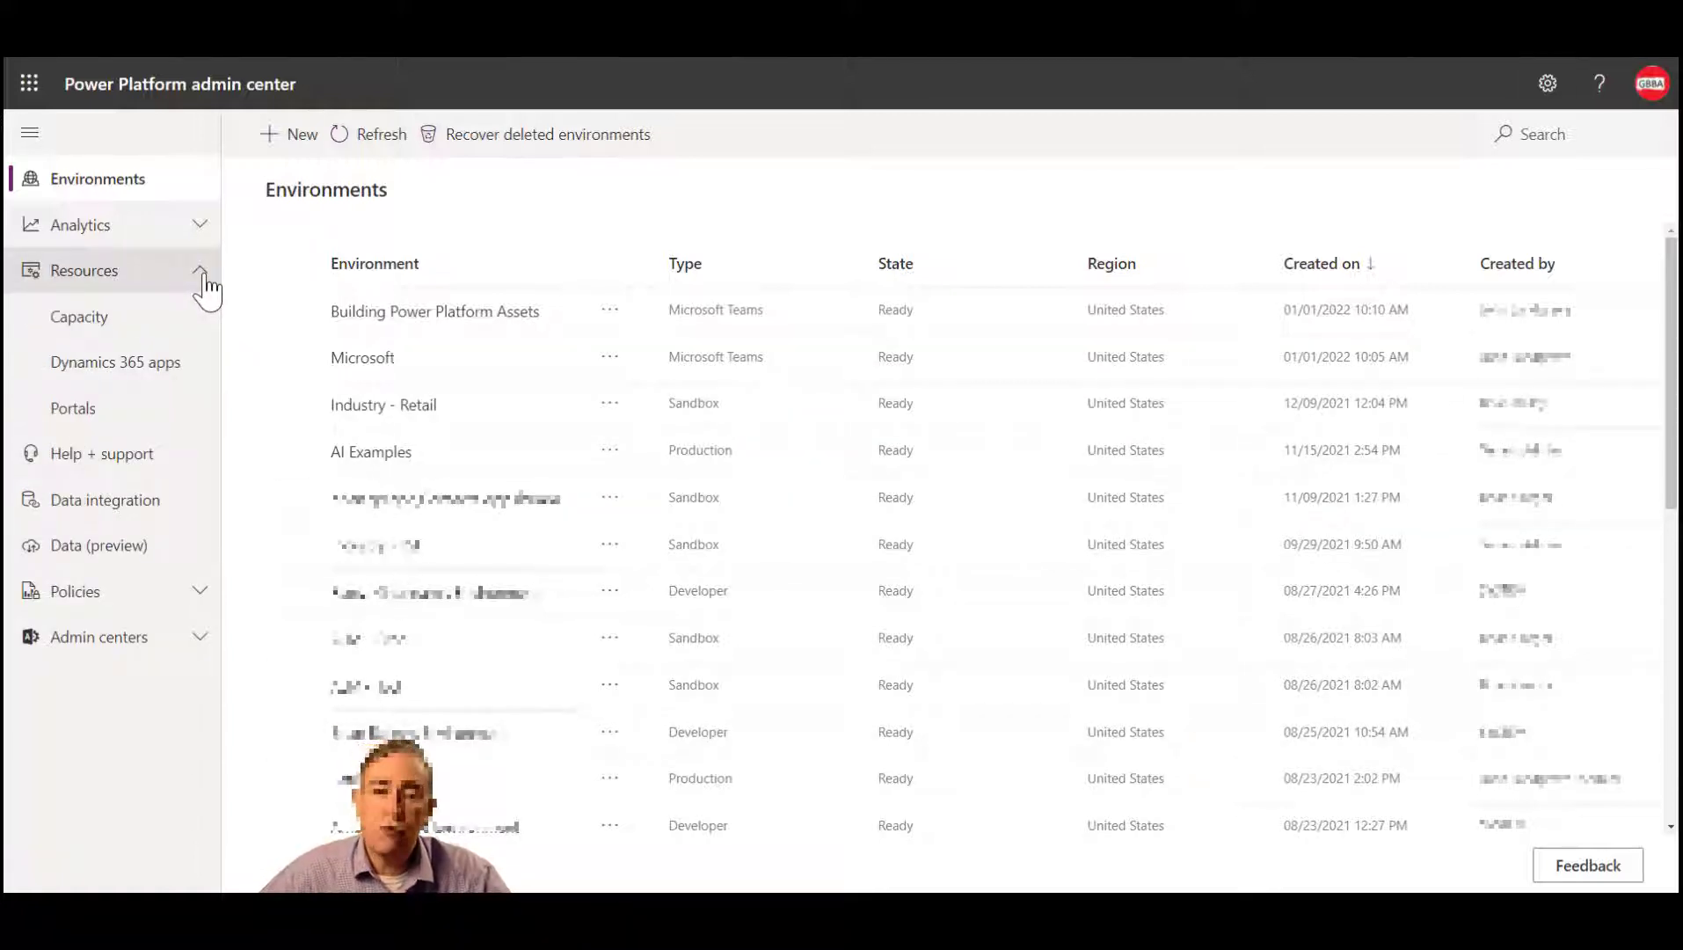
click(136, 330)
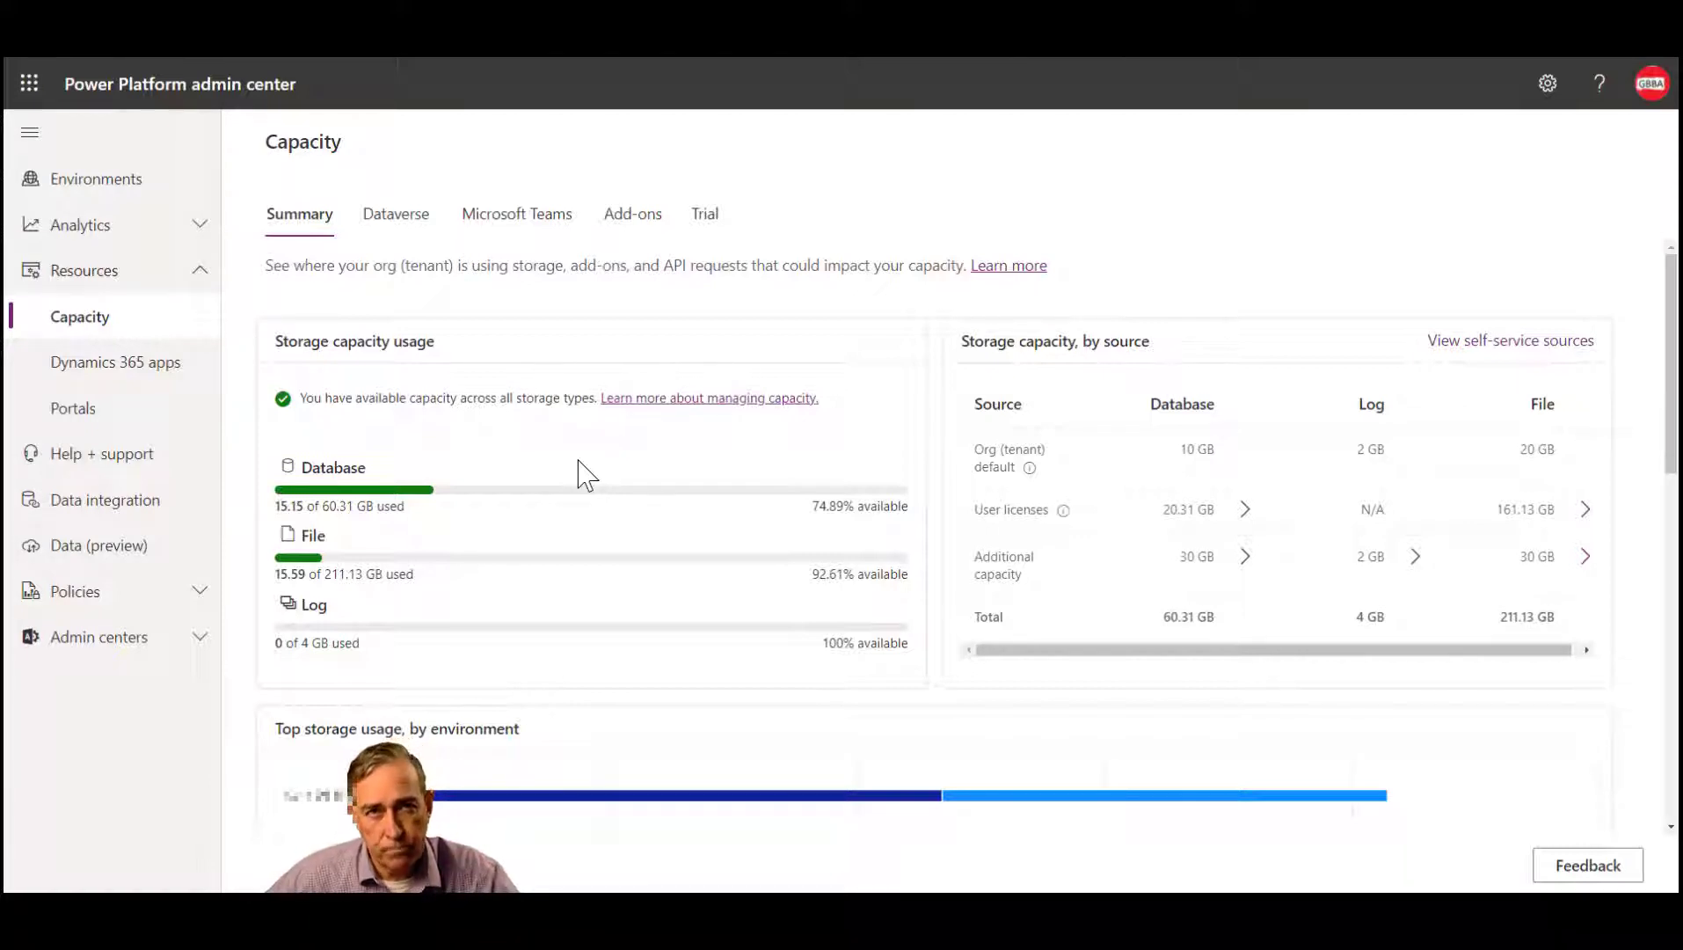
Show Microsoft Teams capacity, listing three Teams environments using 1.6 GB of 2 GB
click(481, 231)
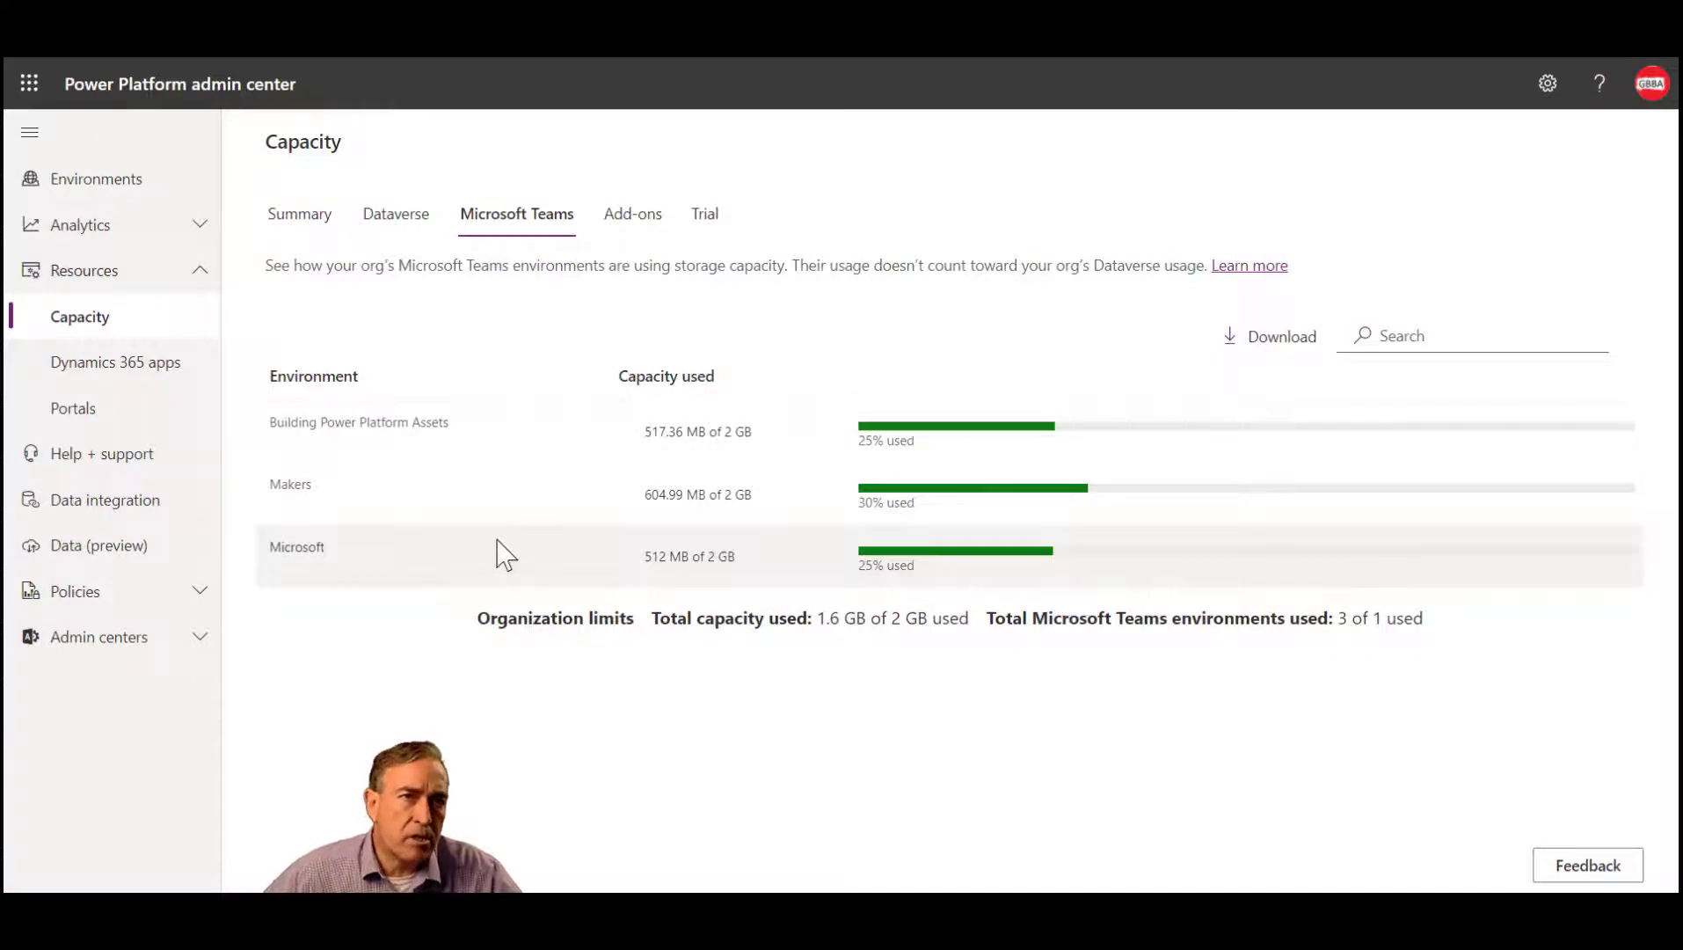
Open the Data policies list under Policies, showing Developer Environment Policy and Default Policy
click(202, 606)
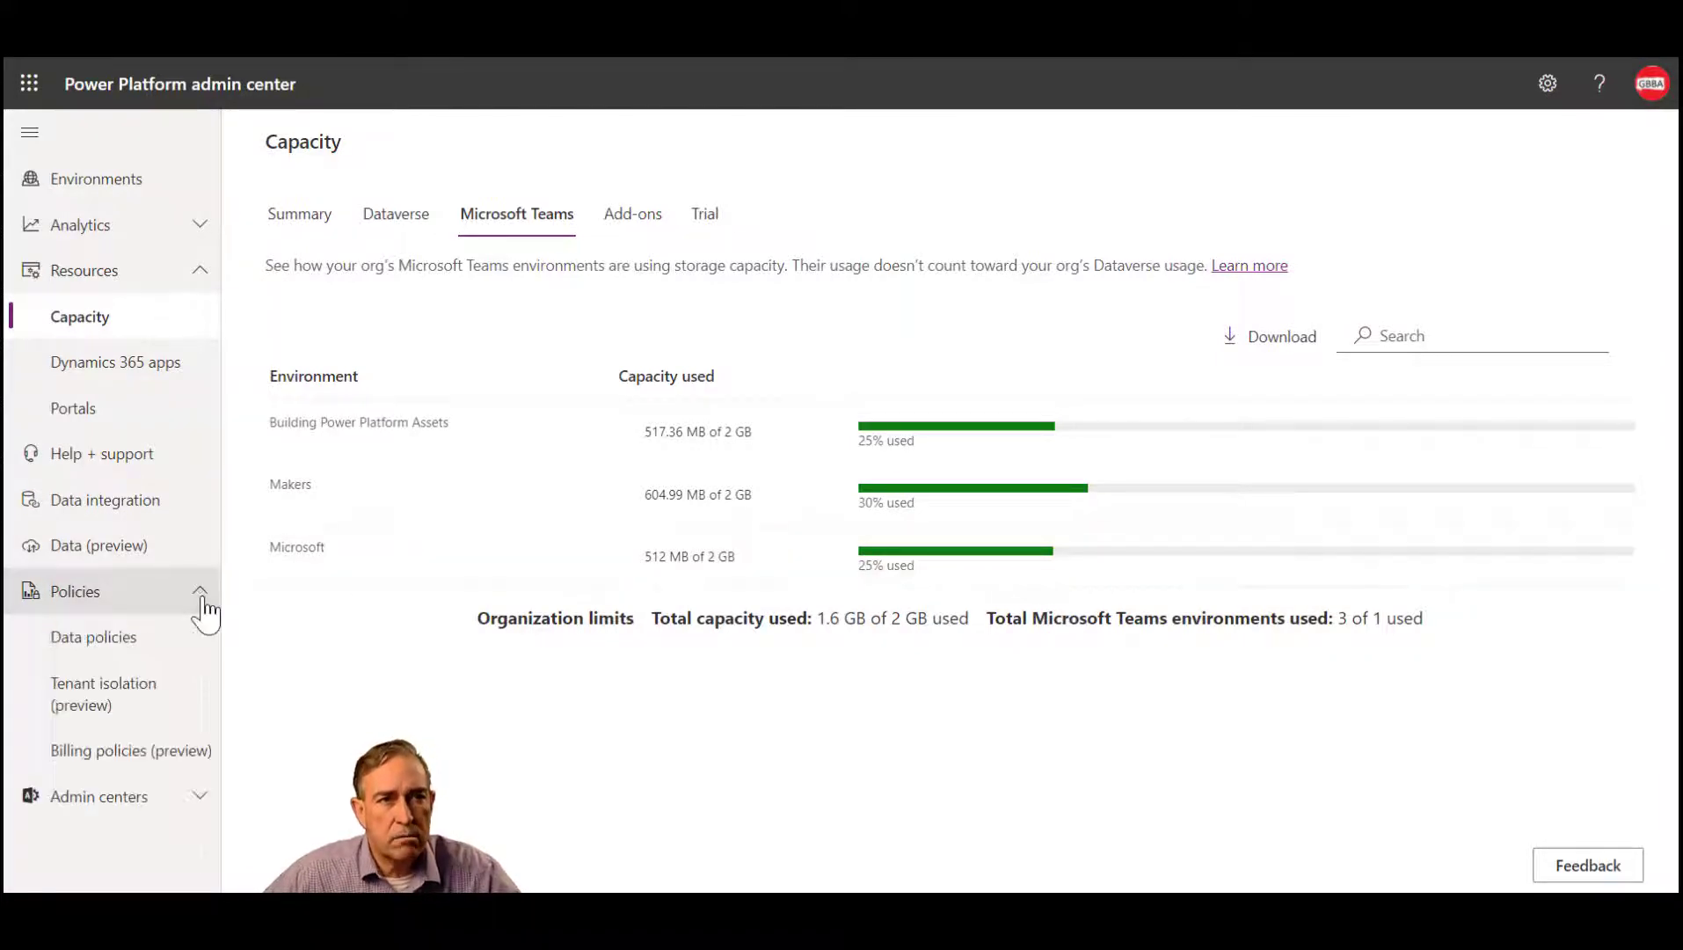
click(147, 653)
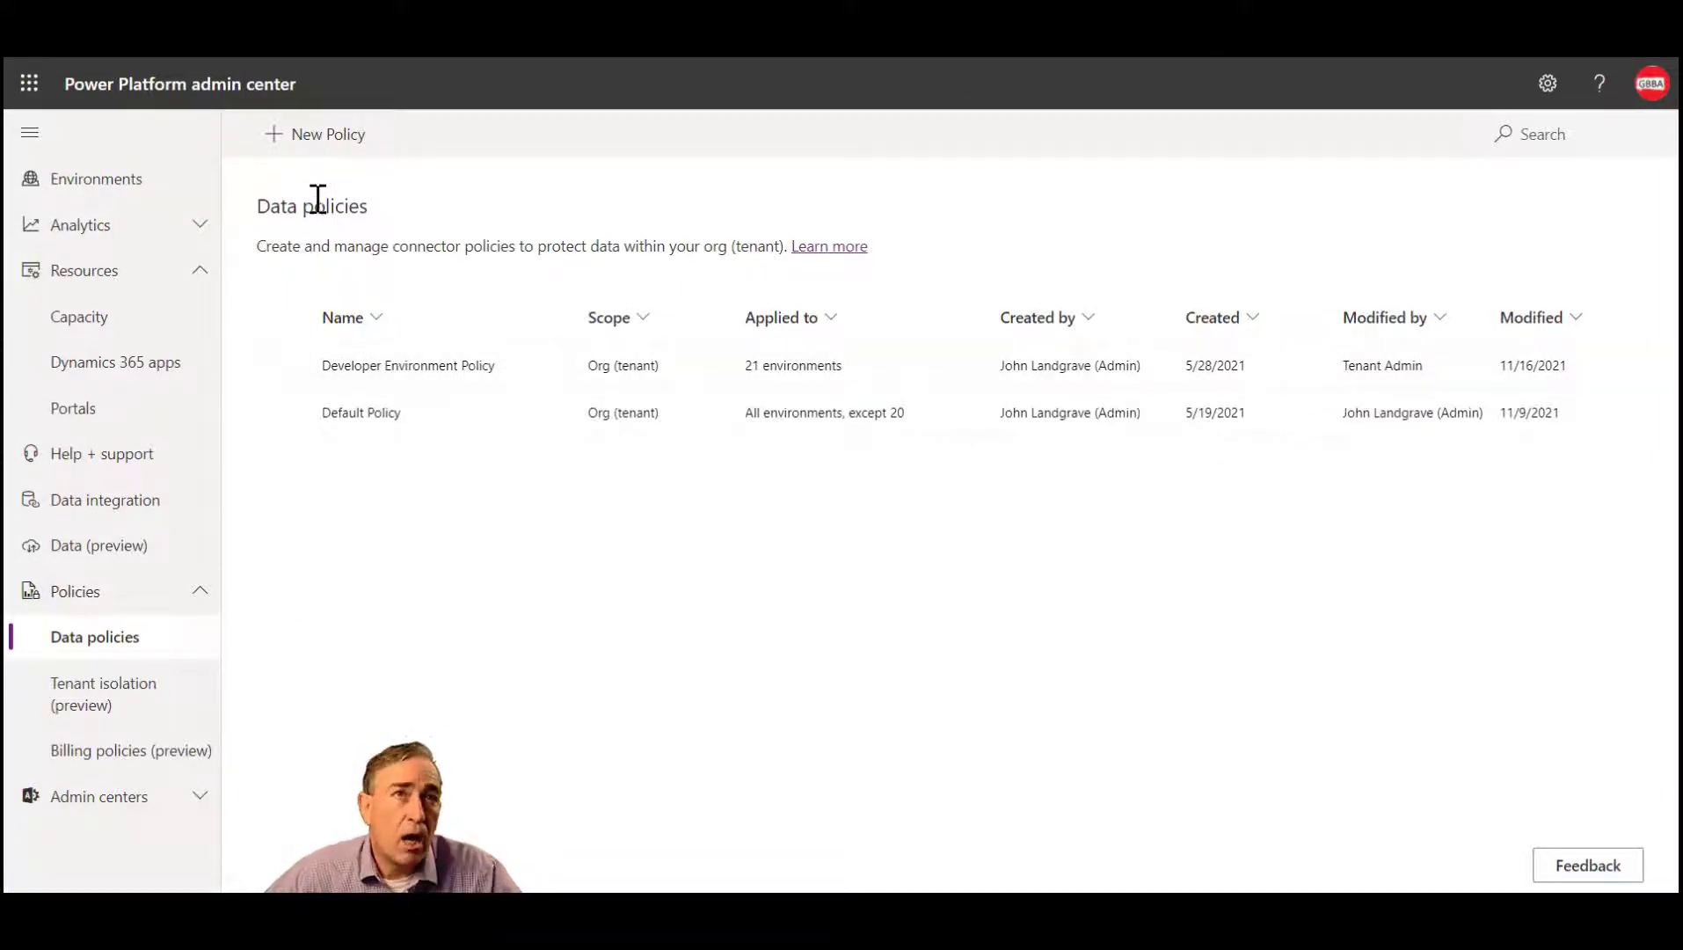
Create a new data policy named 'Default' and continue to connector assignment
click(321, 154)
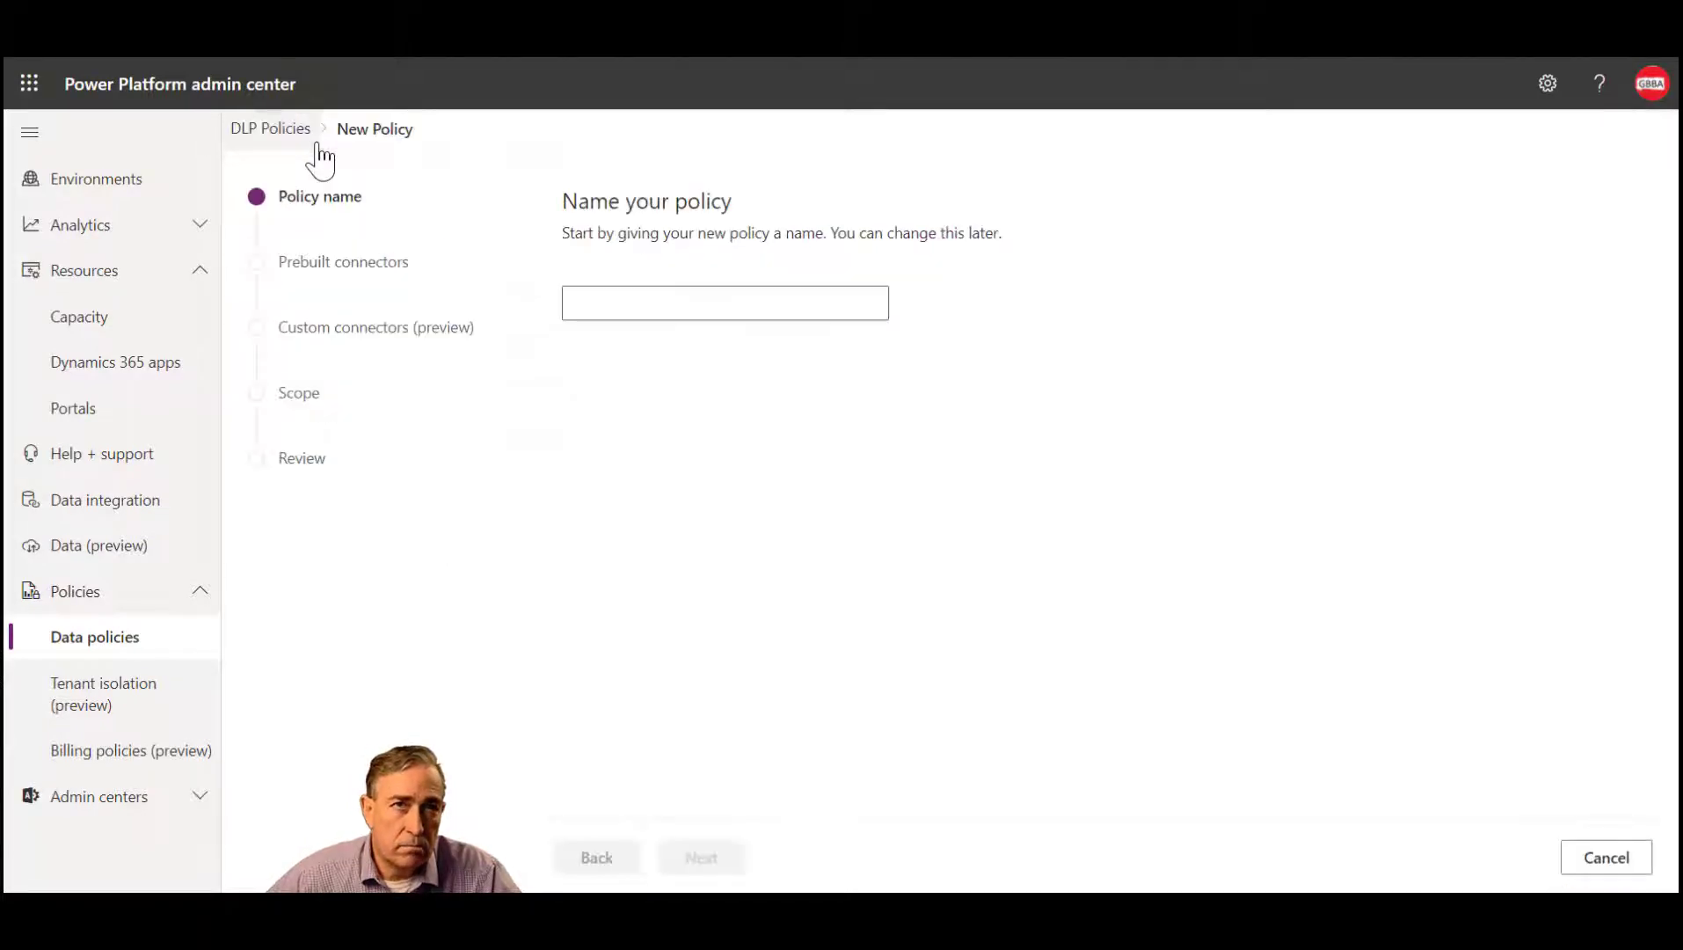
click(604, 311)
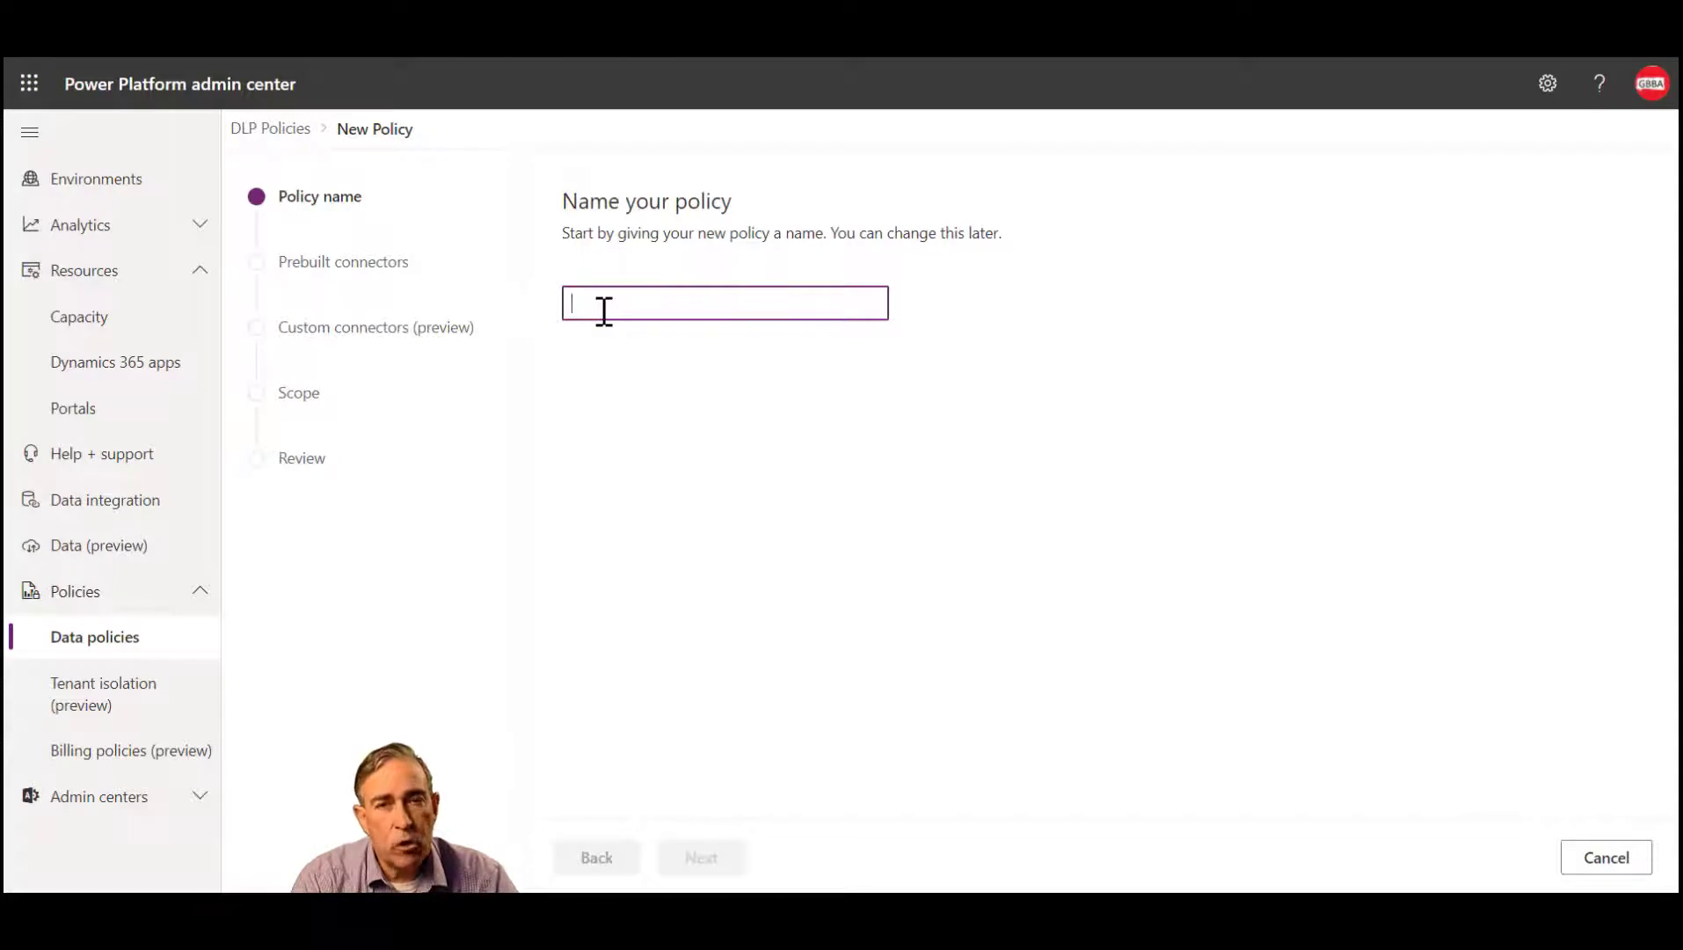
text(Default)
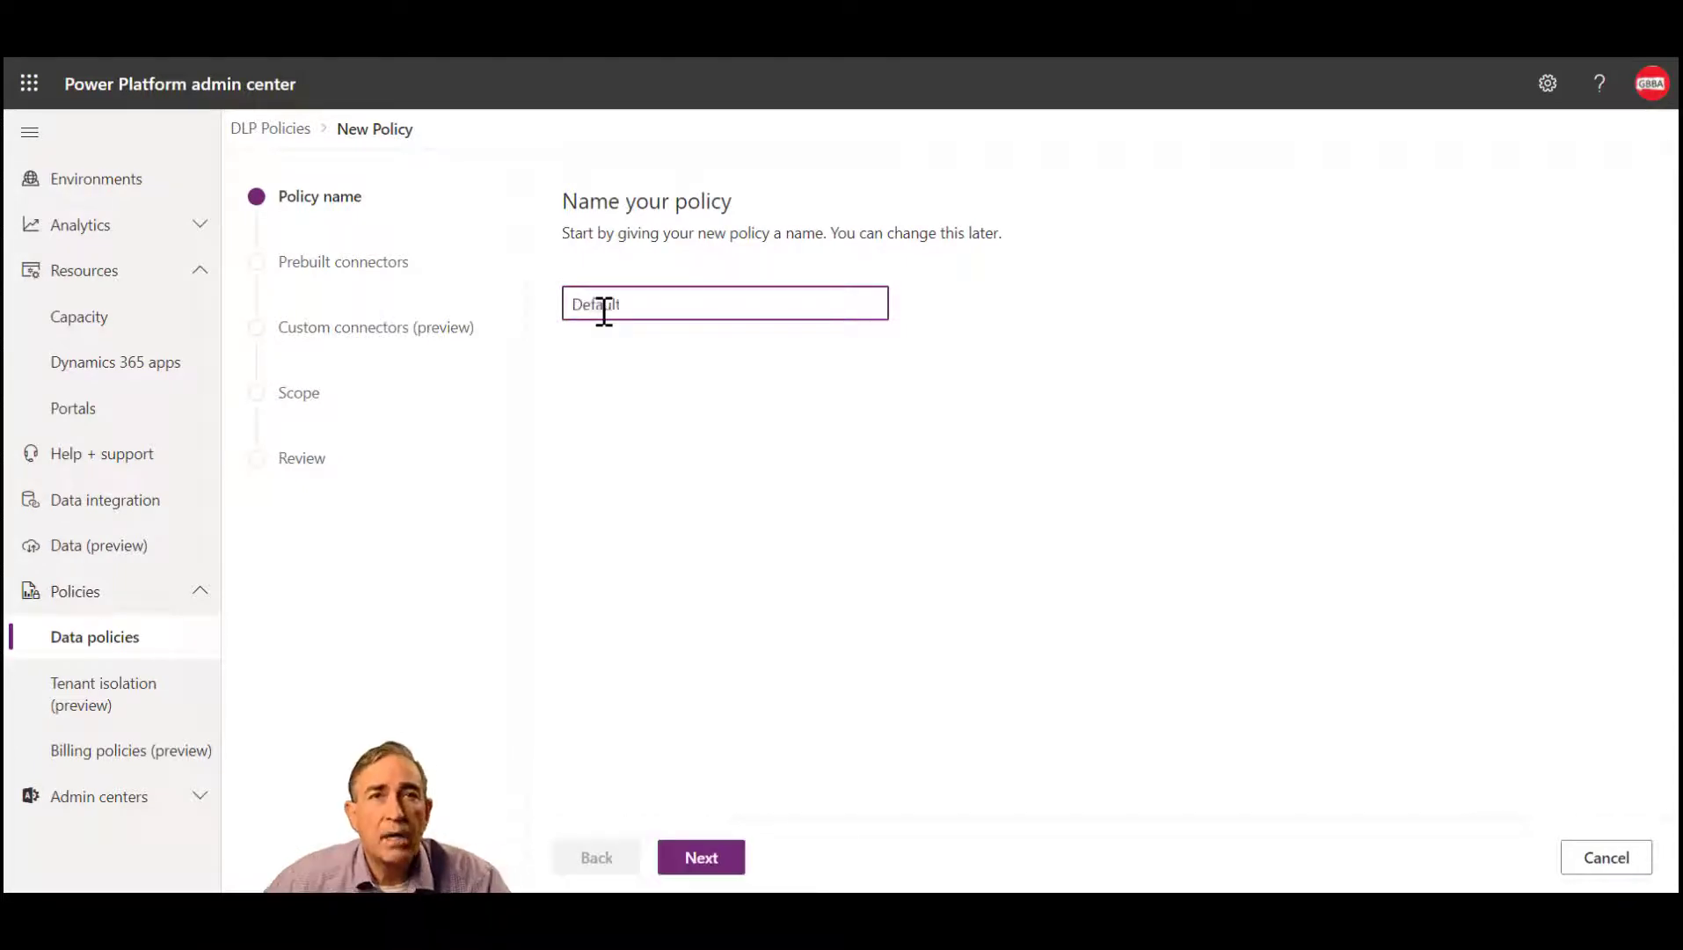
click(701, 857)
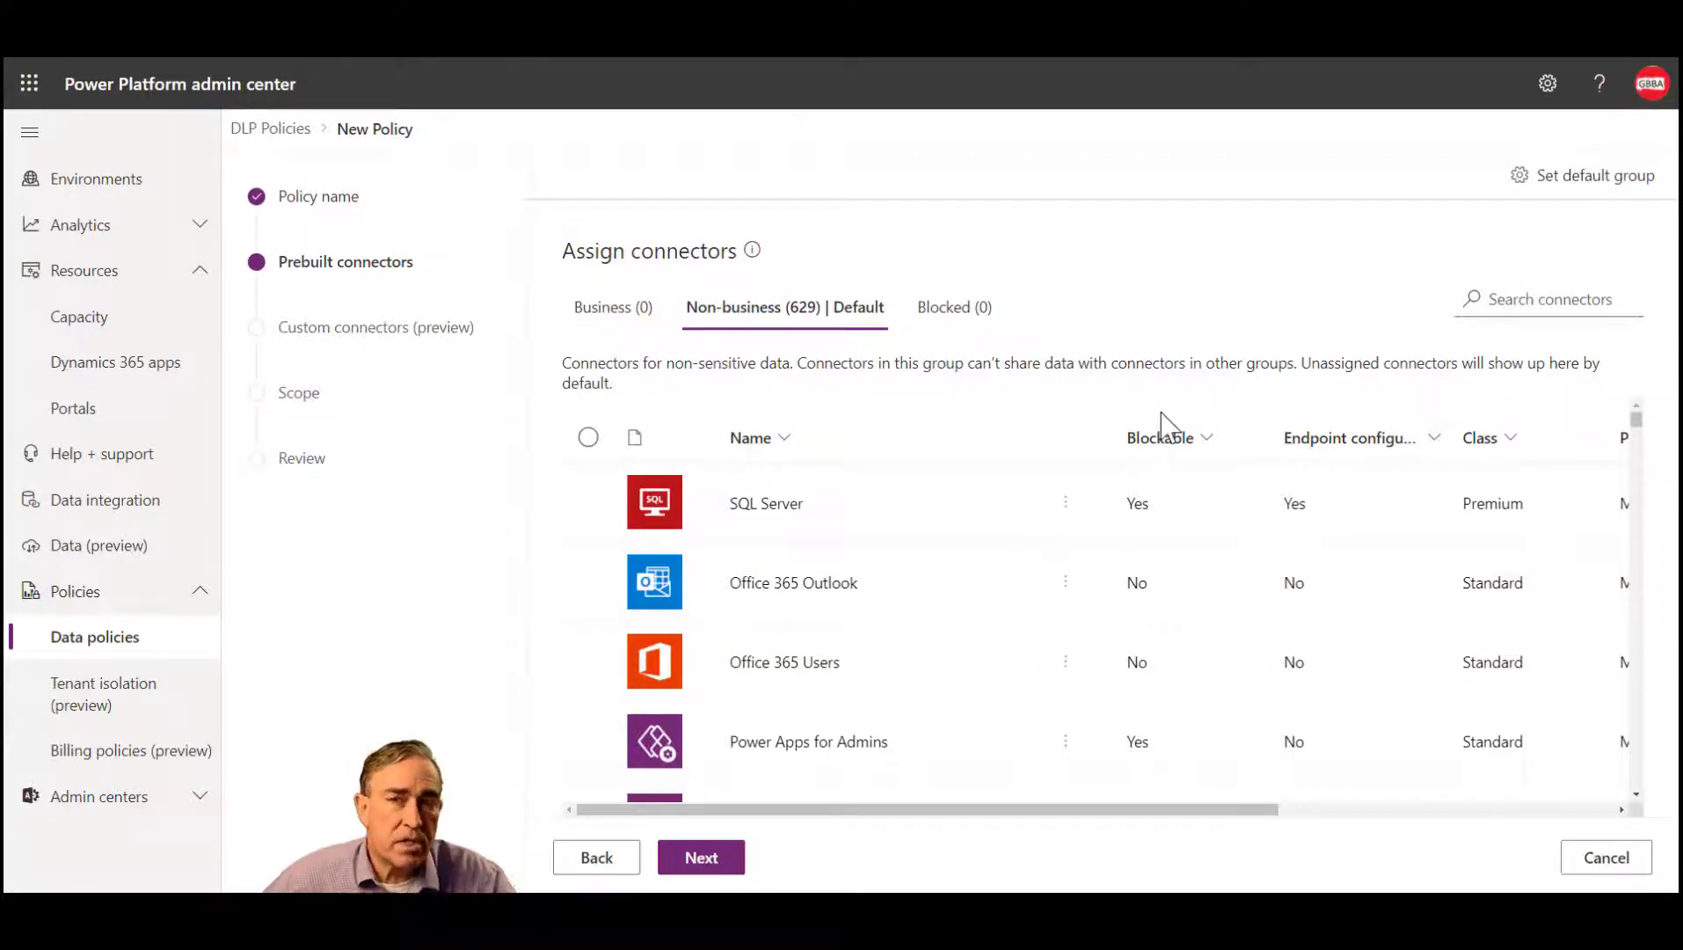
Filter the Non-business connector list to show only connectors with Blockable value No
click(1188, 447)
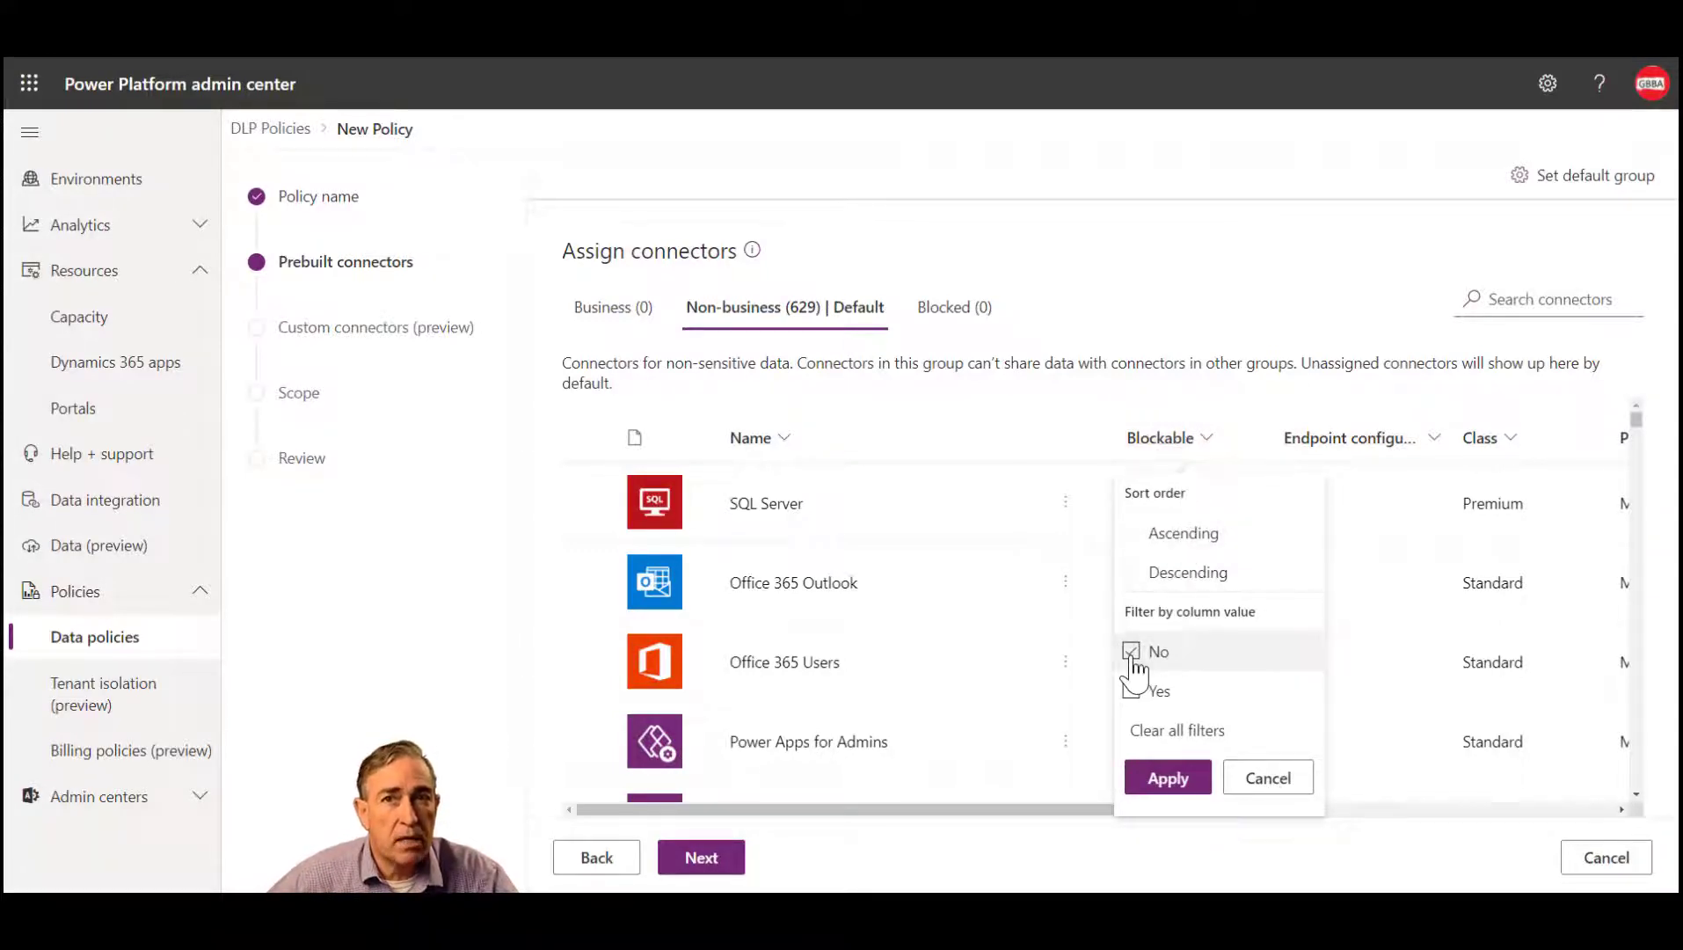
click(1170, 777)
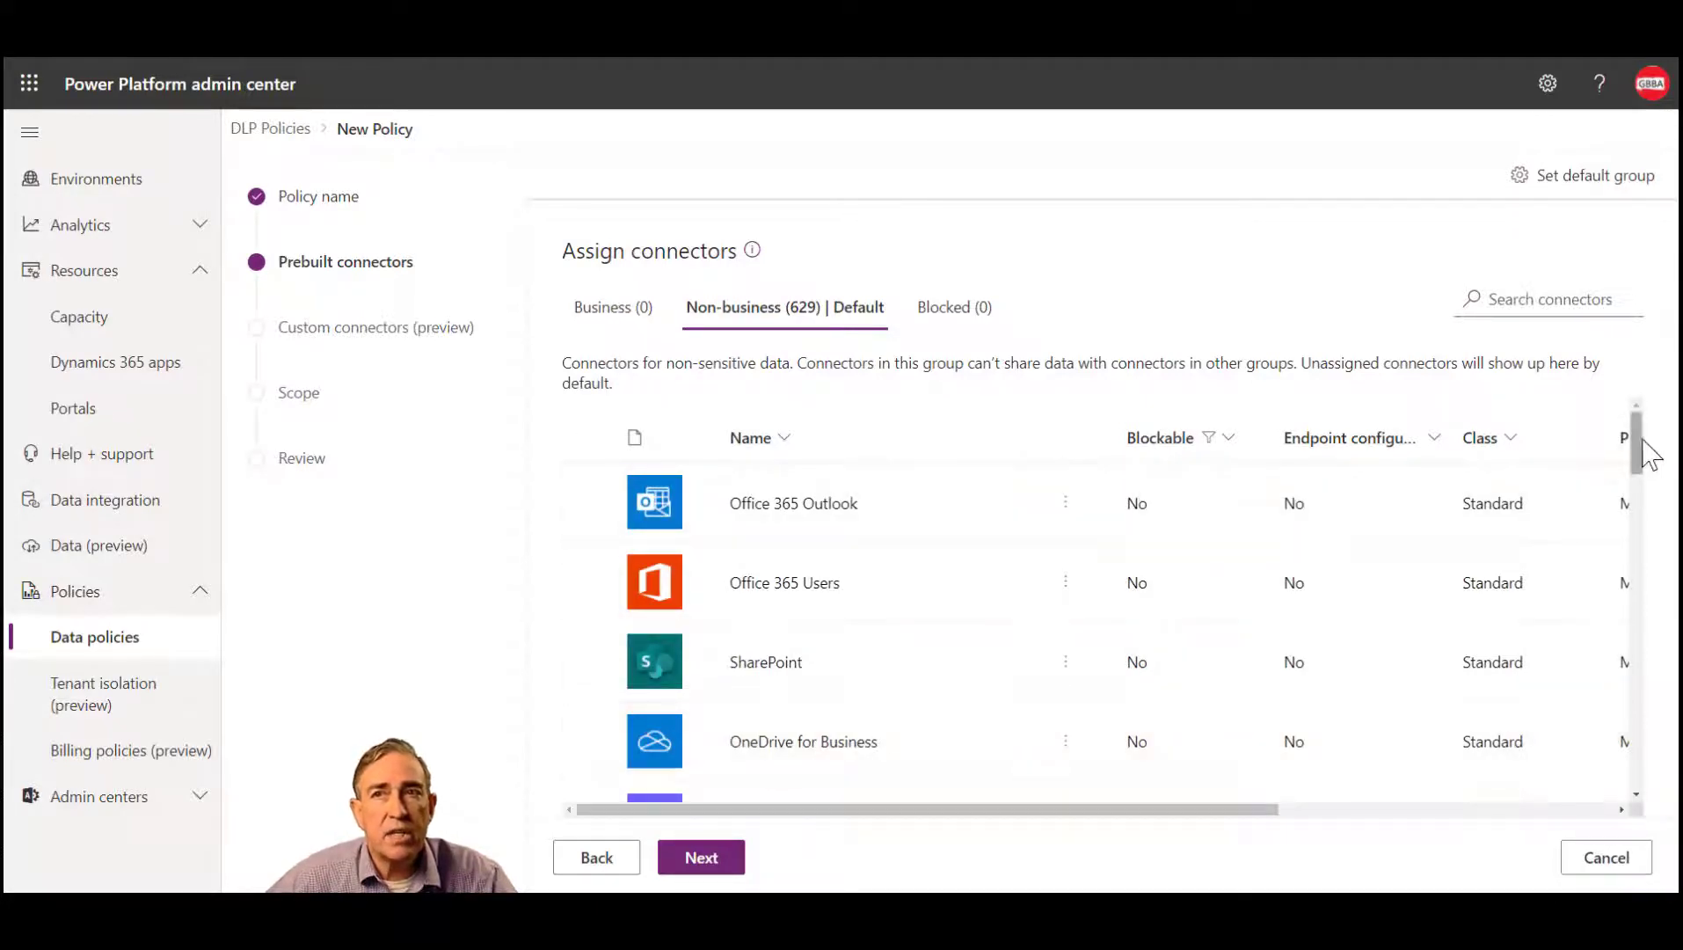
drag(1642, 454, 1661, 355)
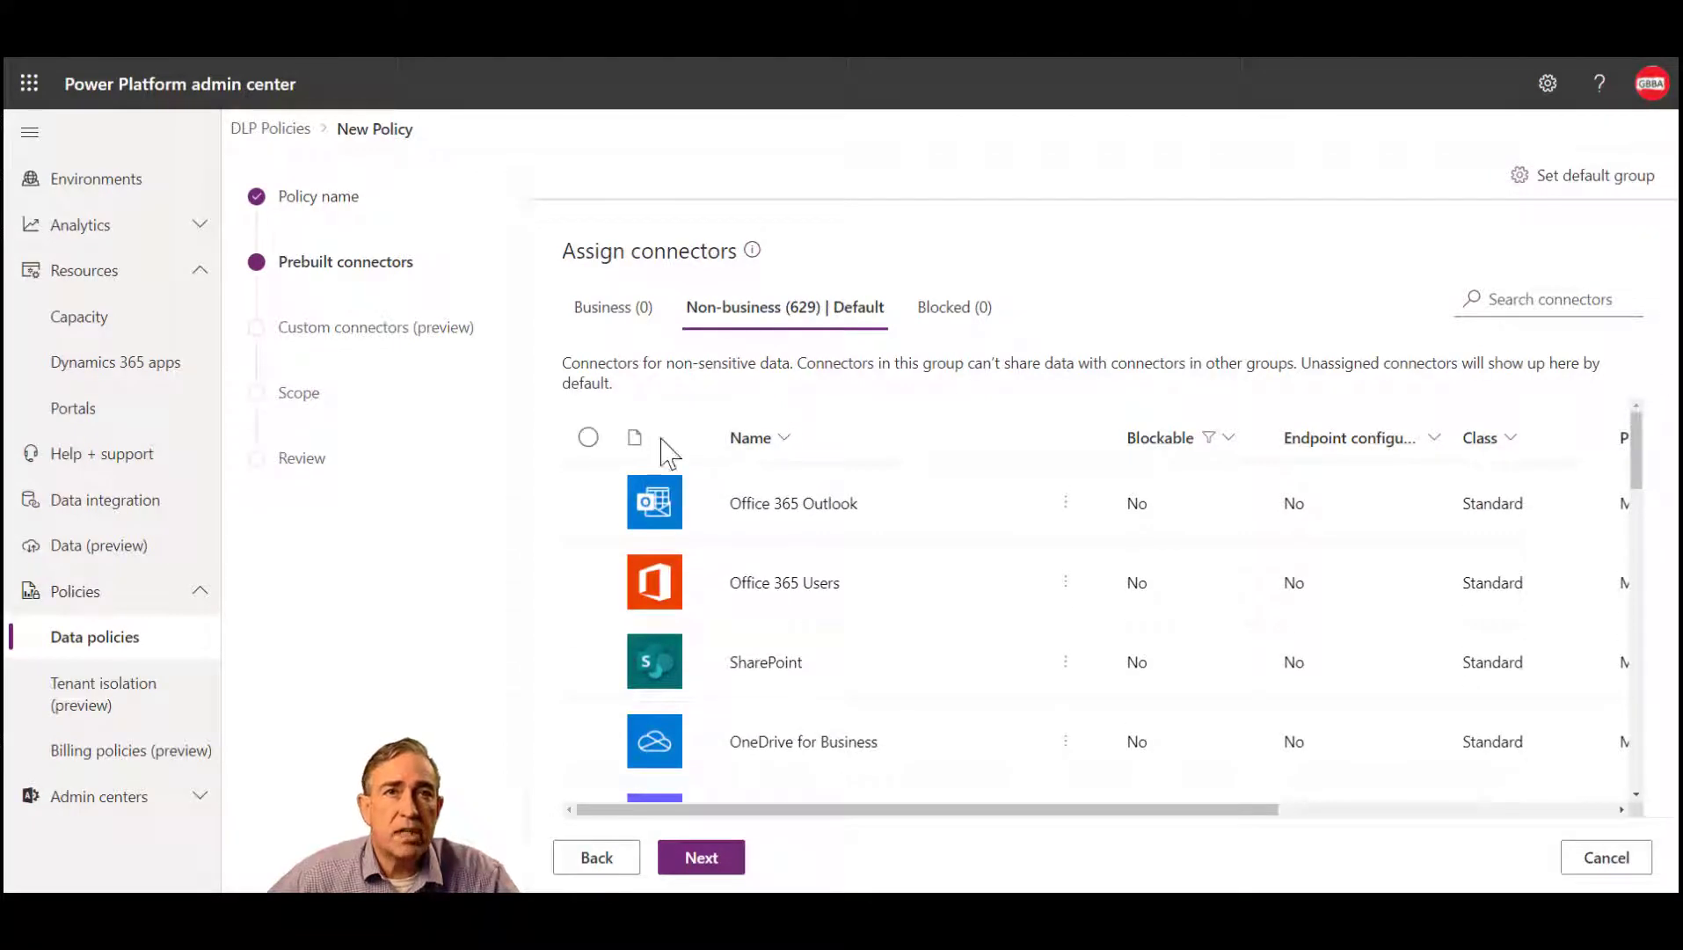
Select all 24 non-blockable connectors and move them into the Business group
click(588, 437)
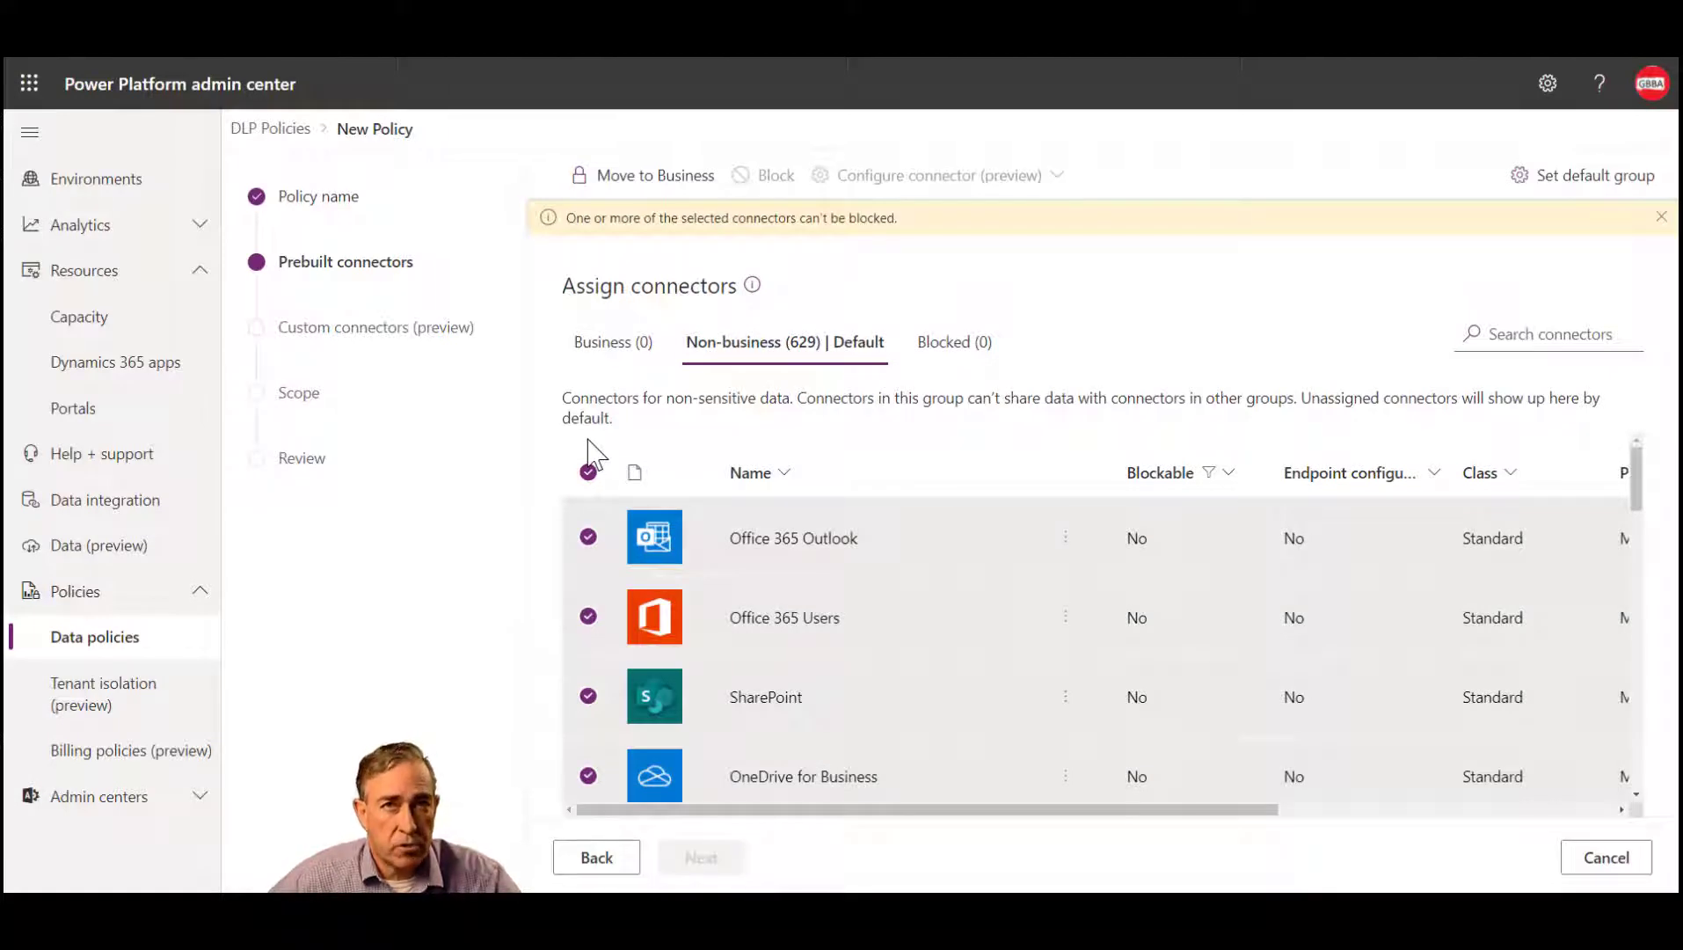
click(647, 189)
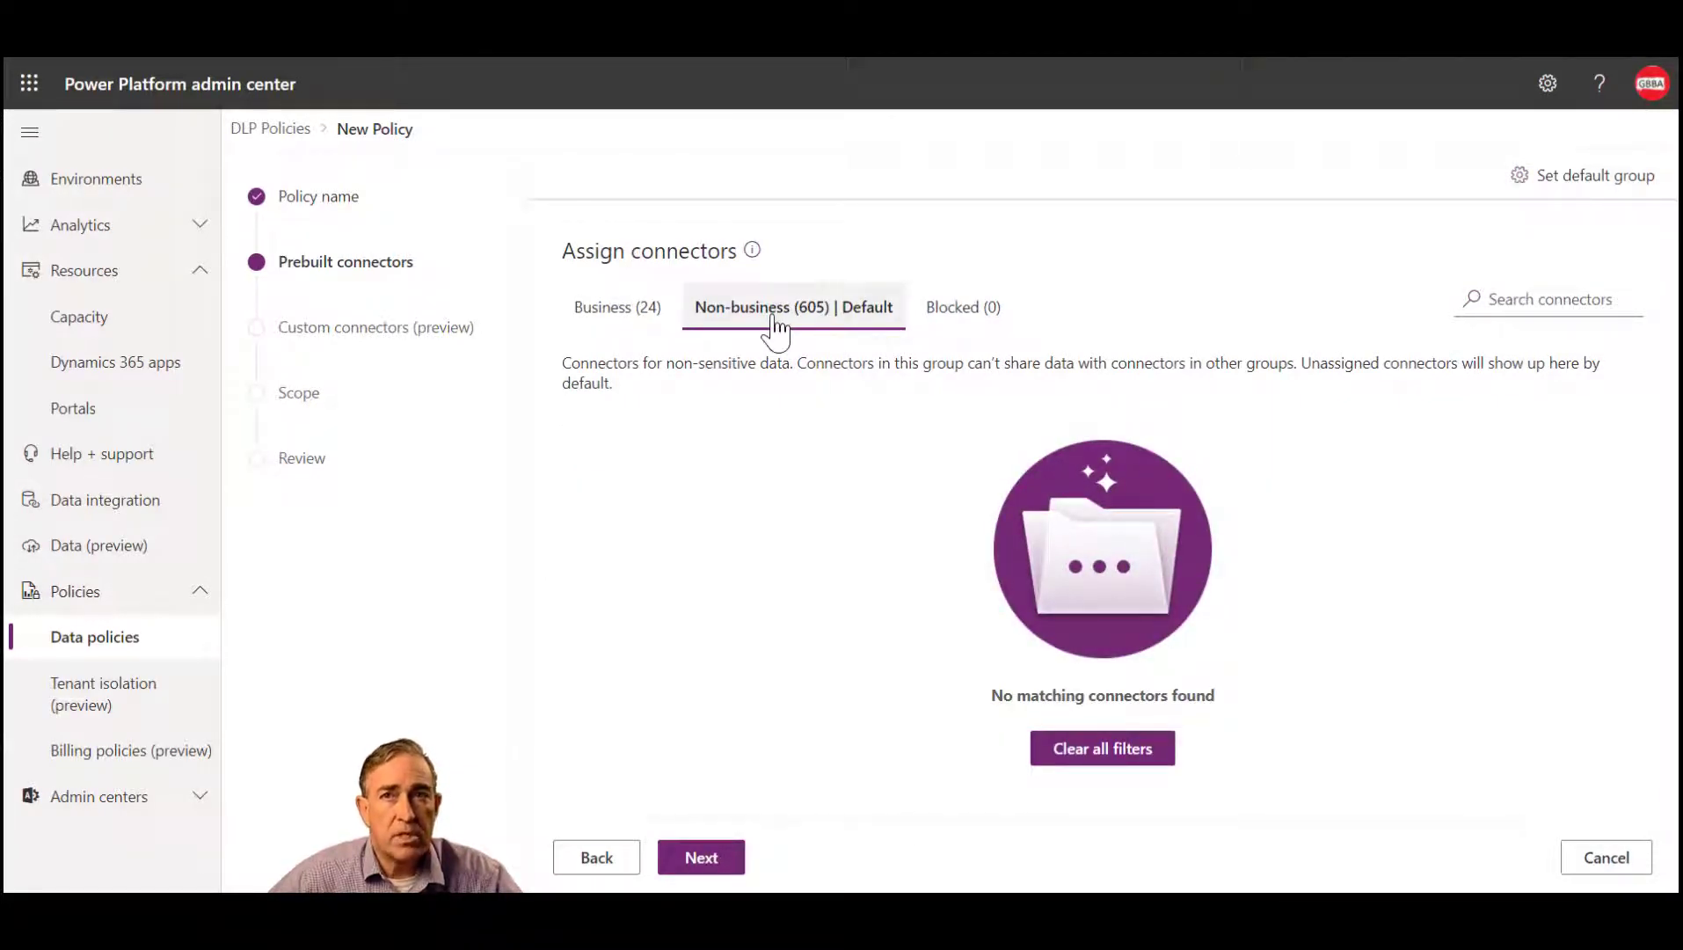
Clear the filter, block all 605 remaining connectors, and view the Business (24) group
click(1100, 753)
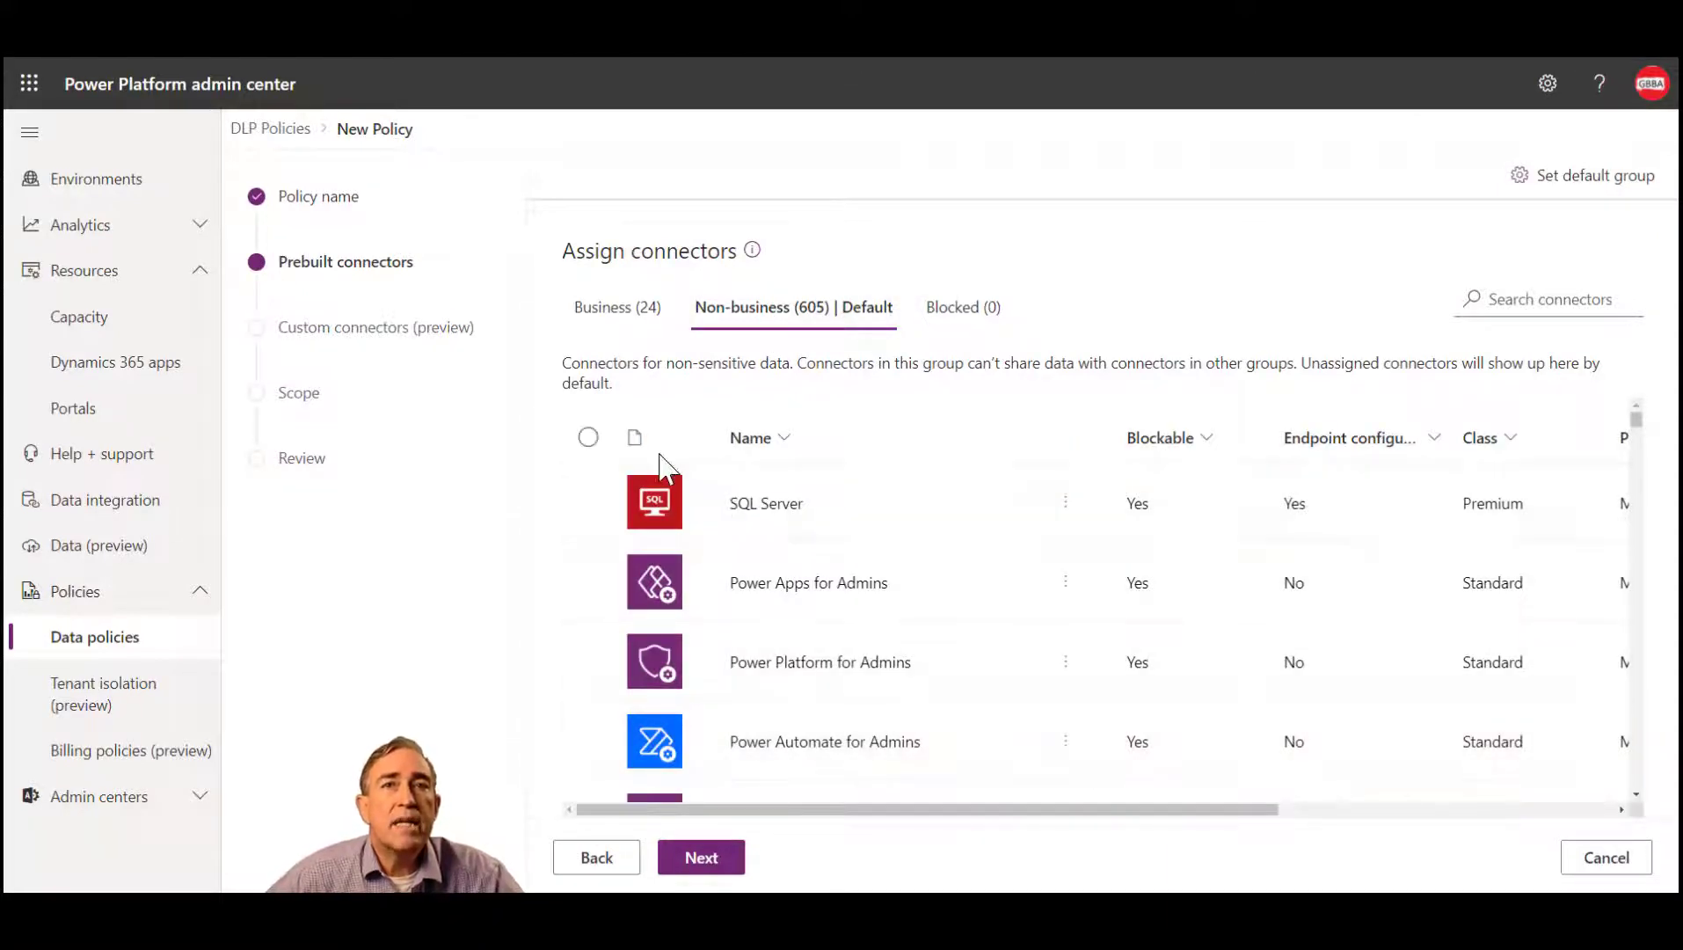
click(588, 437)
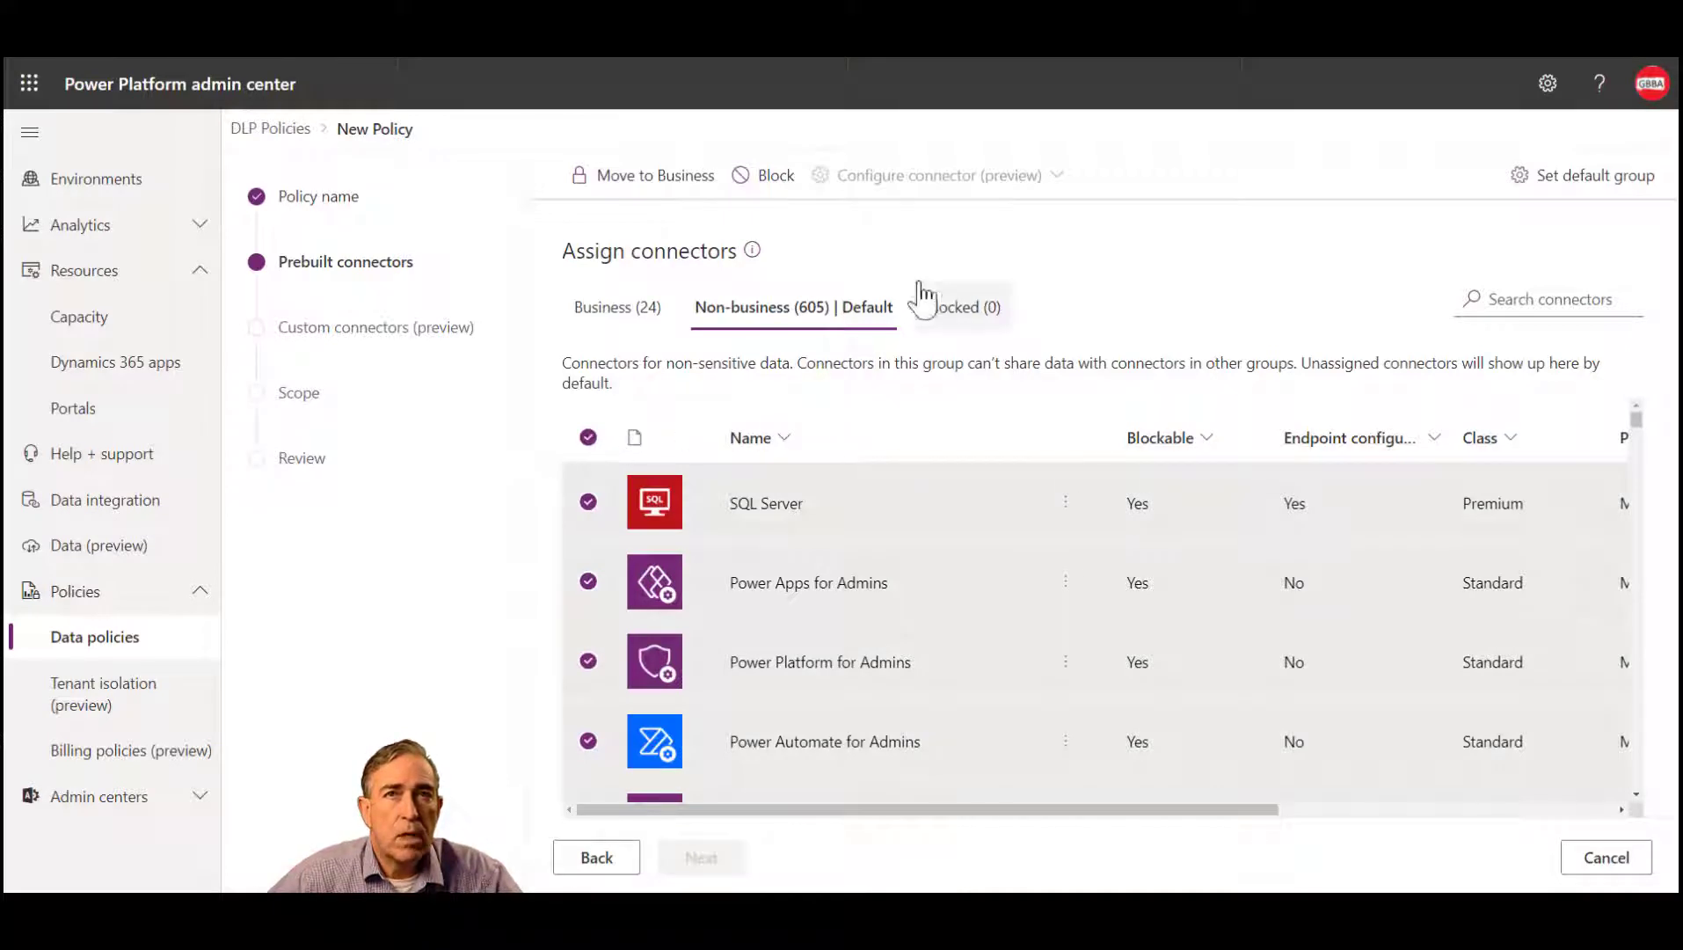
click(772, 179)
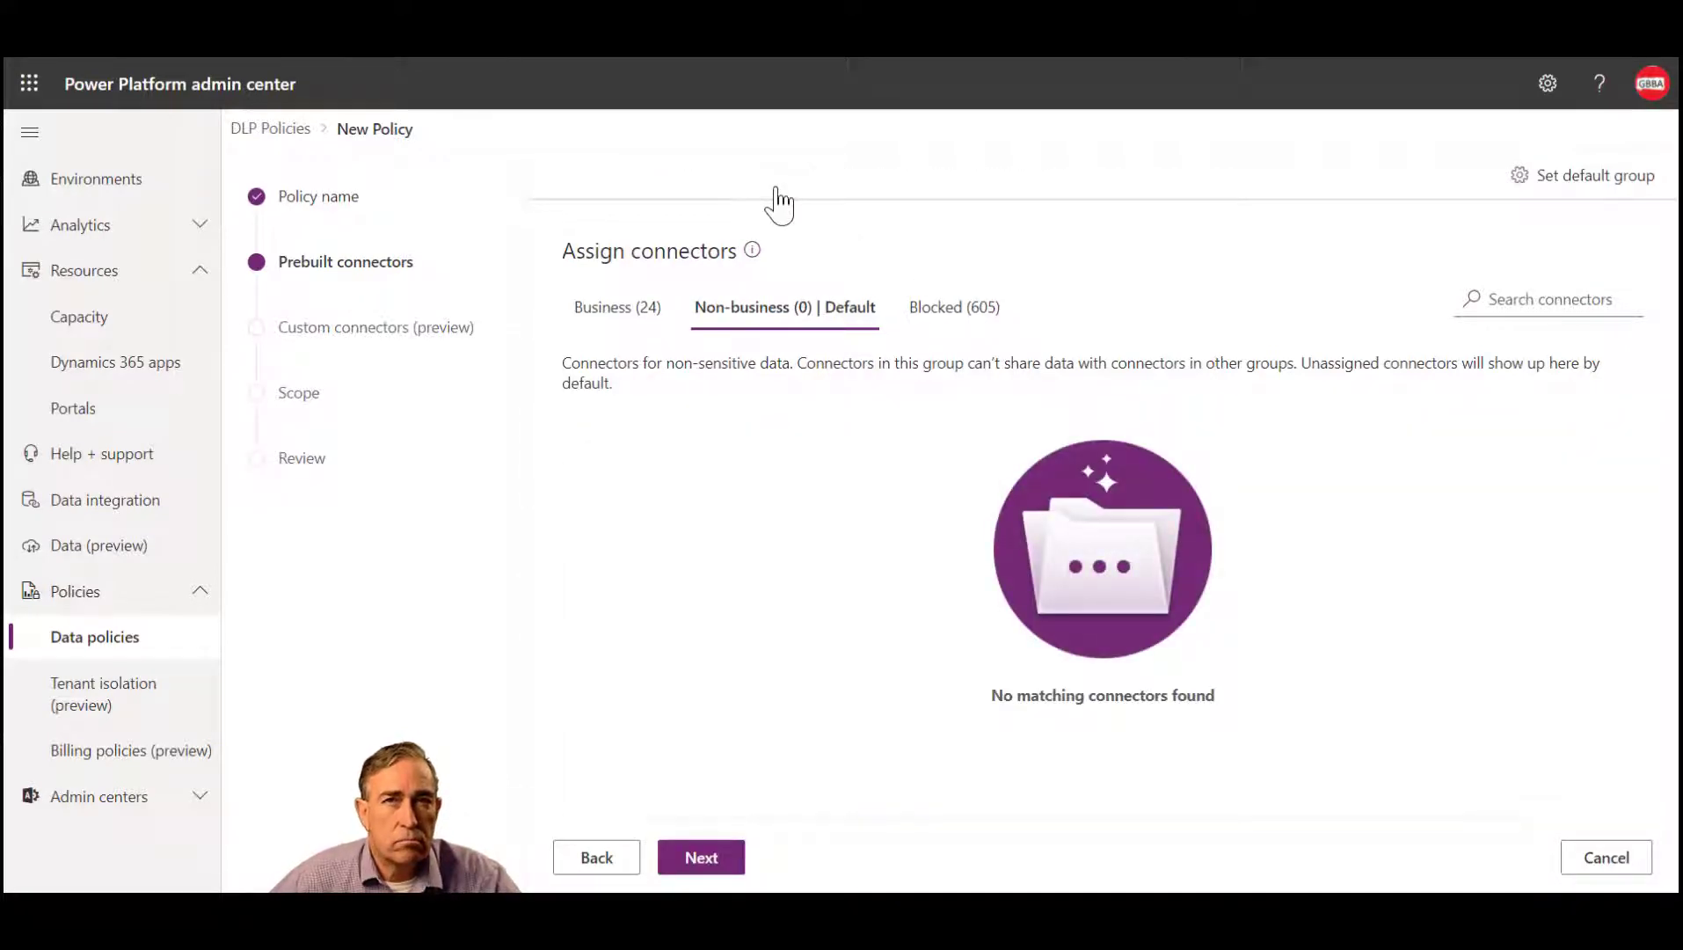
click(630, 325)
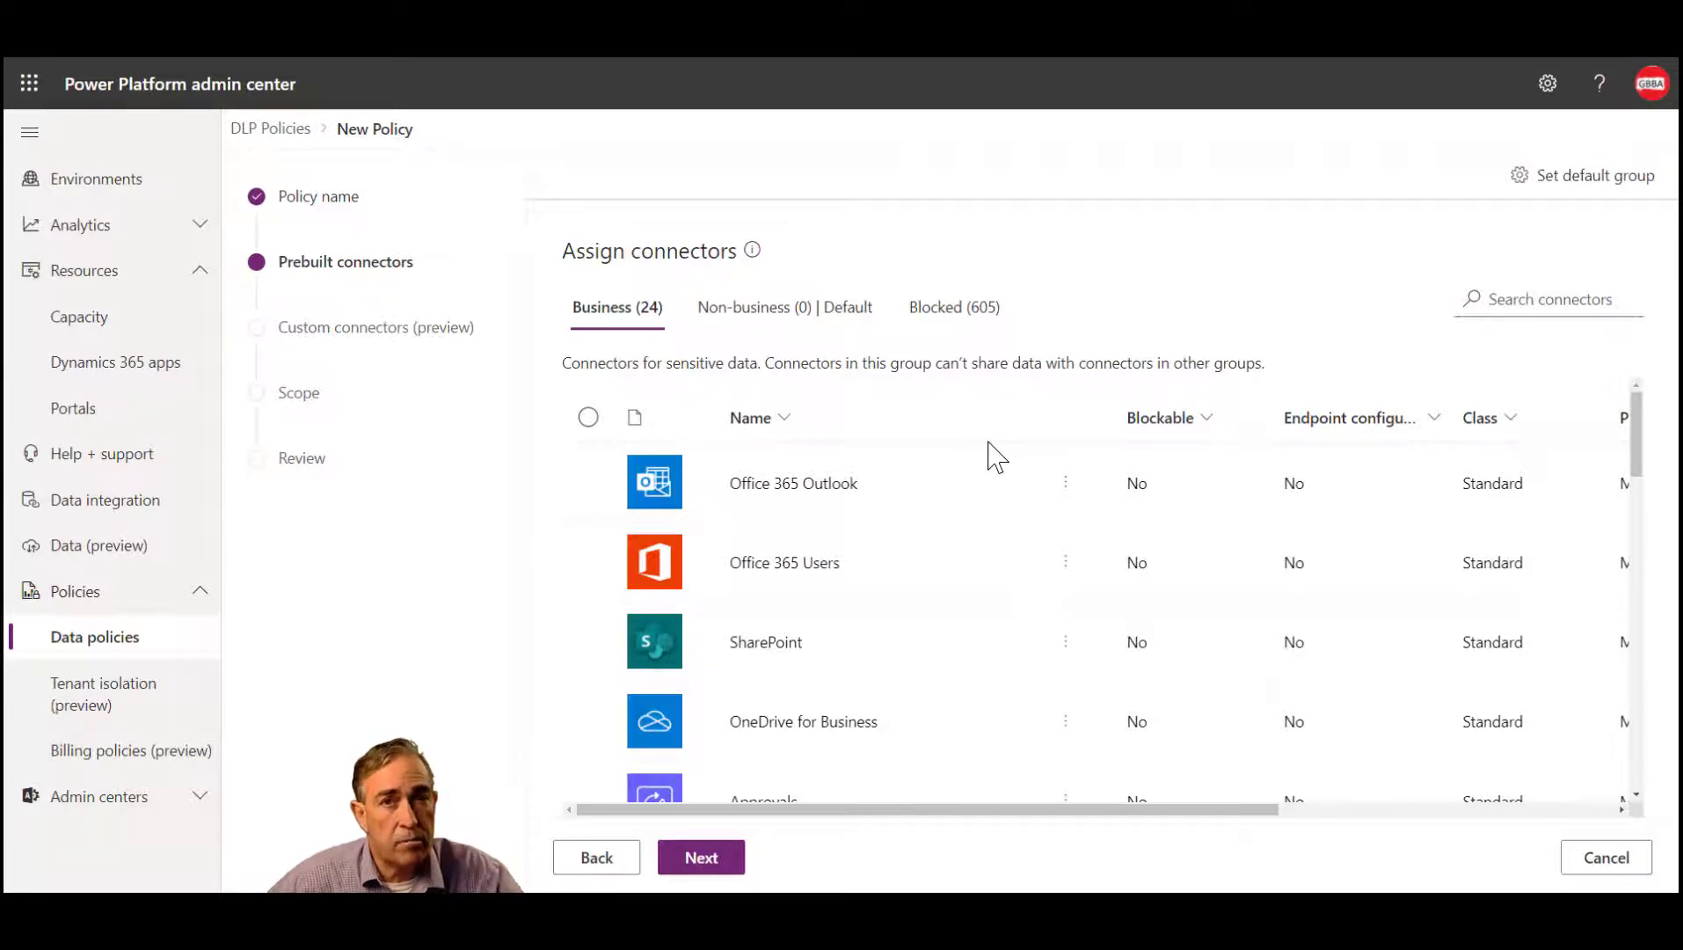
Move Cloud App Security and Dynamics 365 Customer Voice to Non-business, then view that group
scroll(994, 455, down, 4)
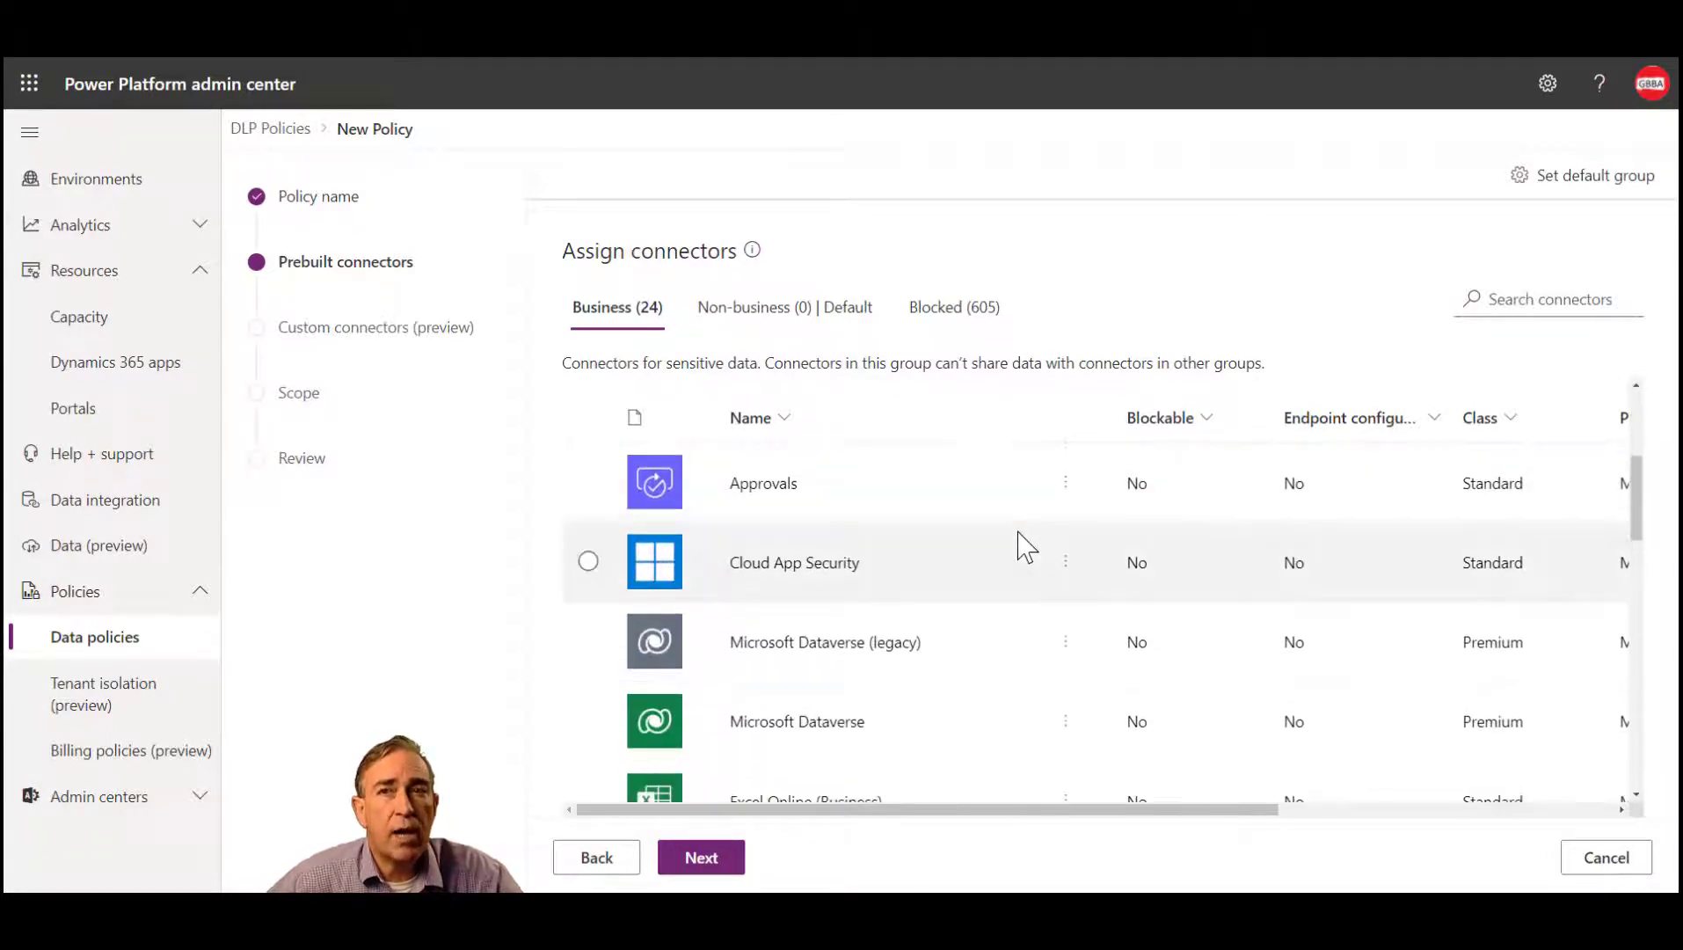
click(588, 563)
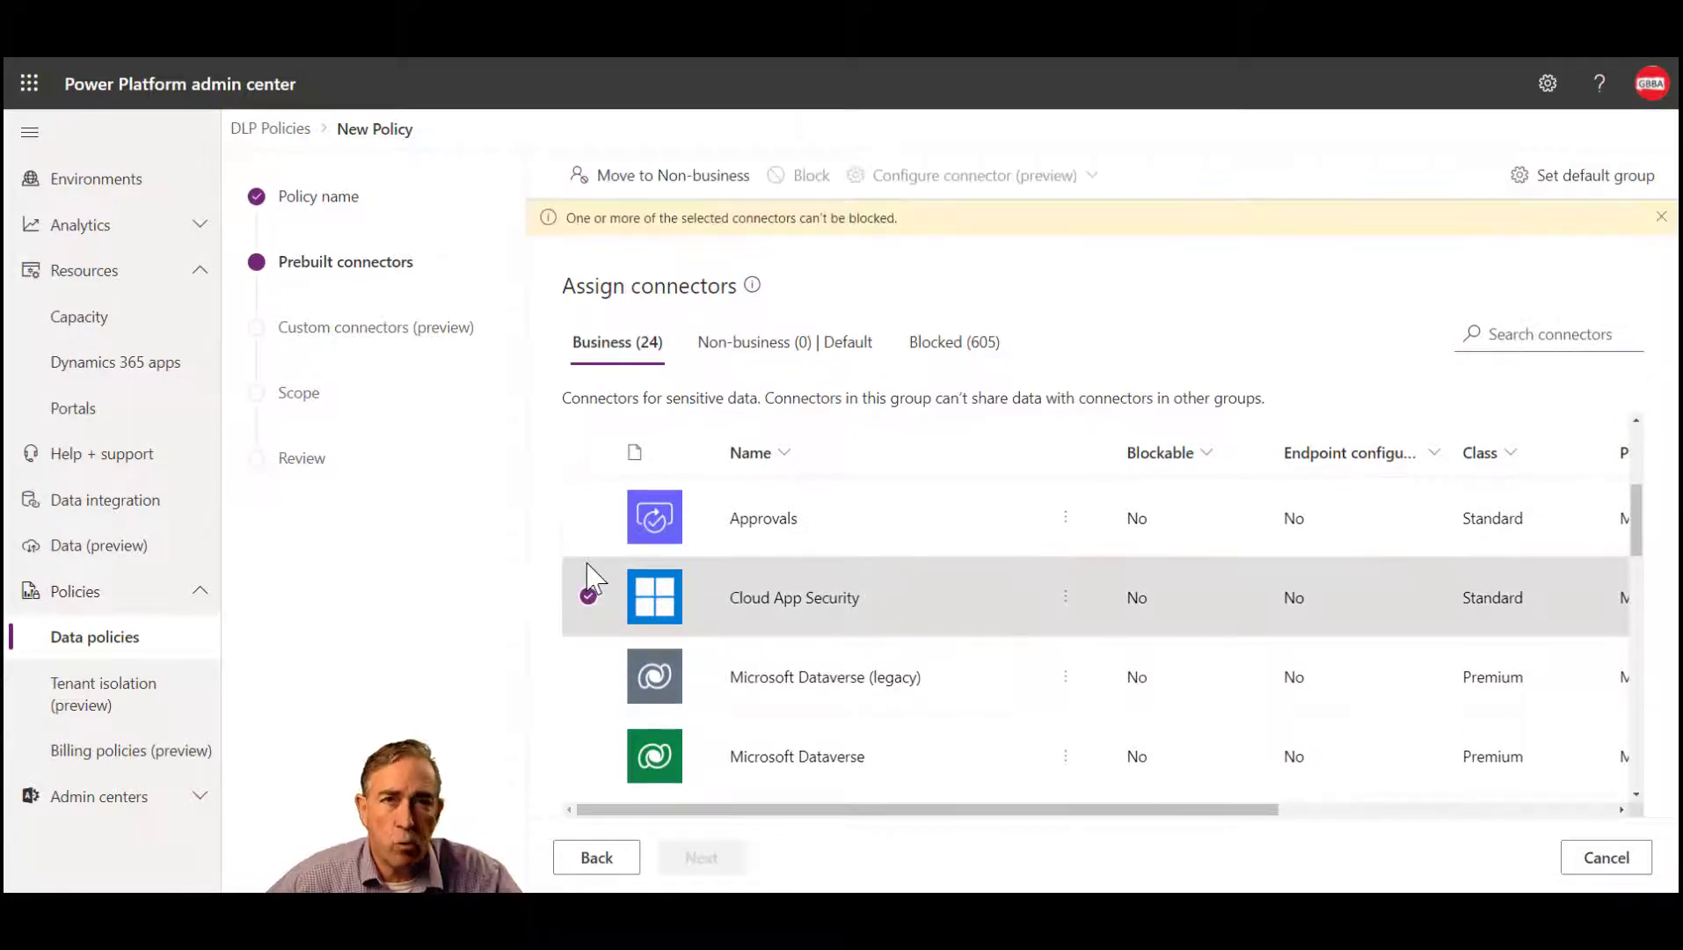
scroll(911, 565, down, 7)
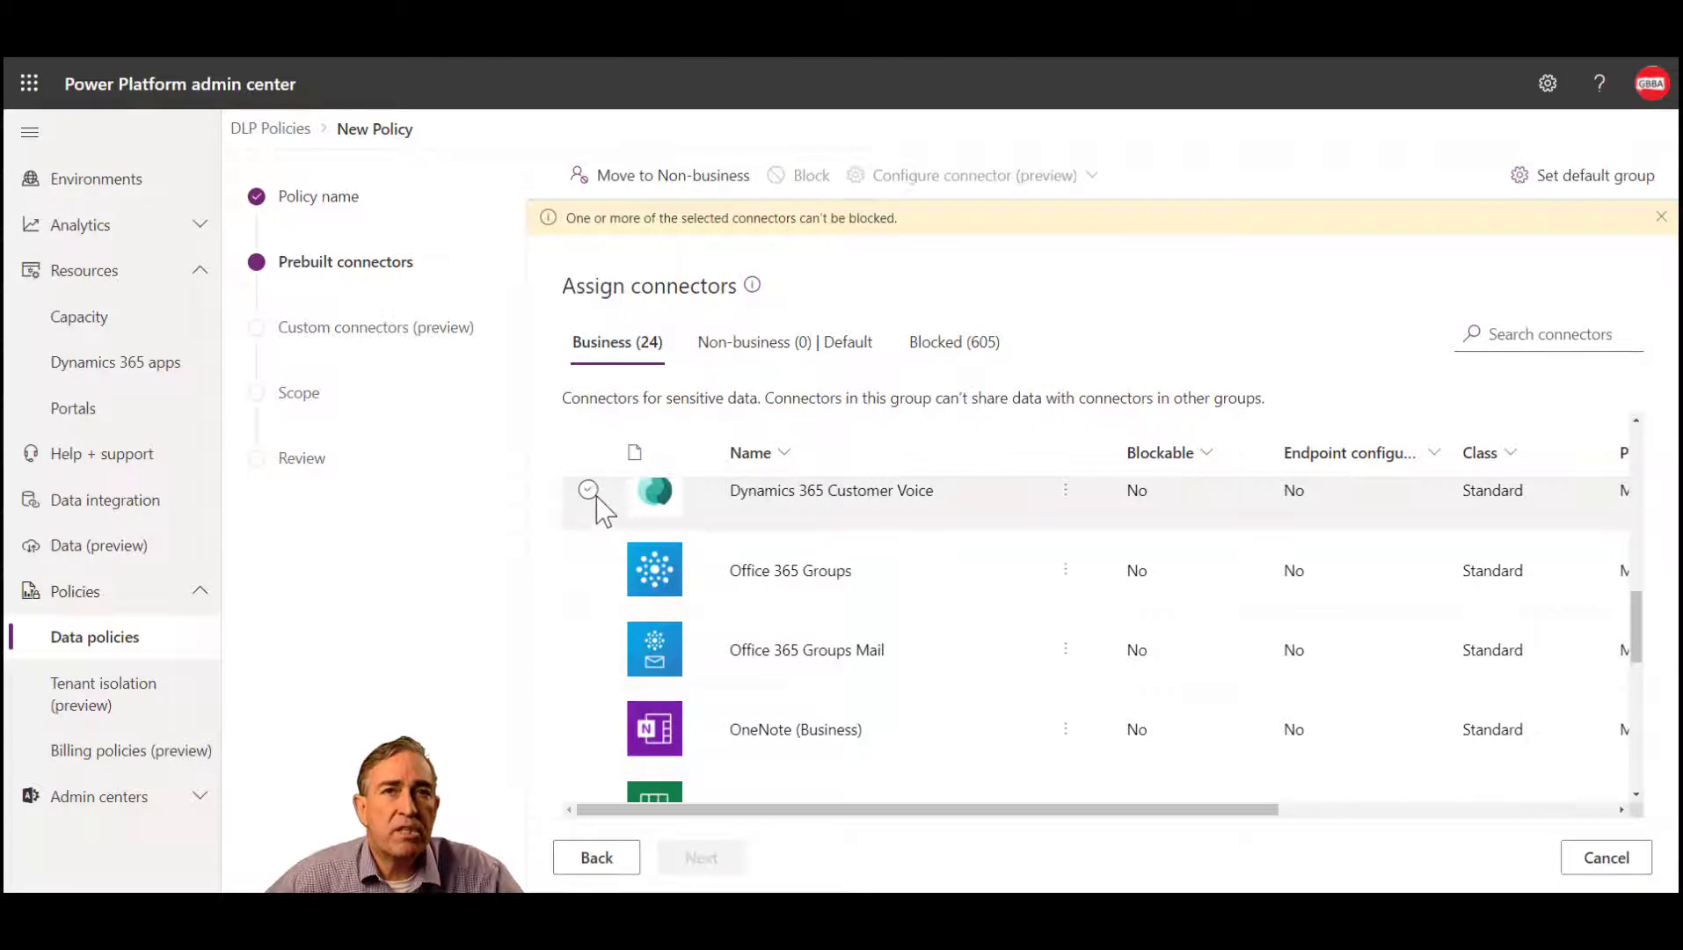
click(589, 489)
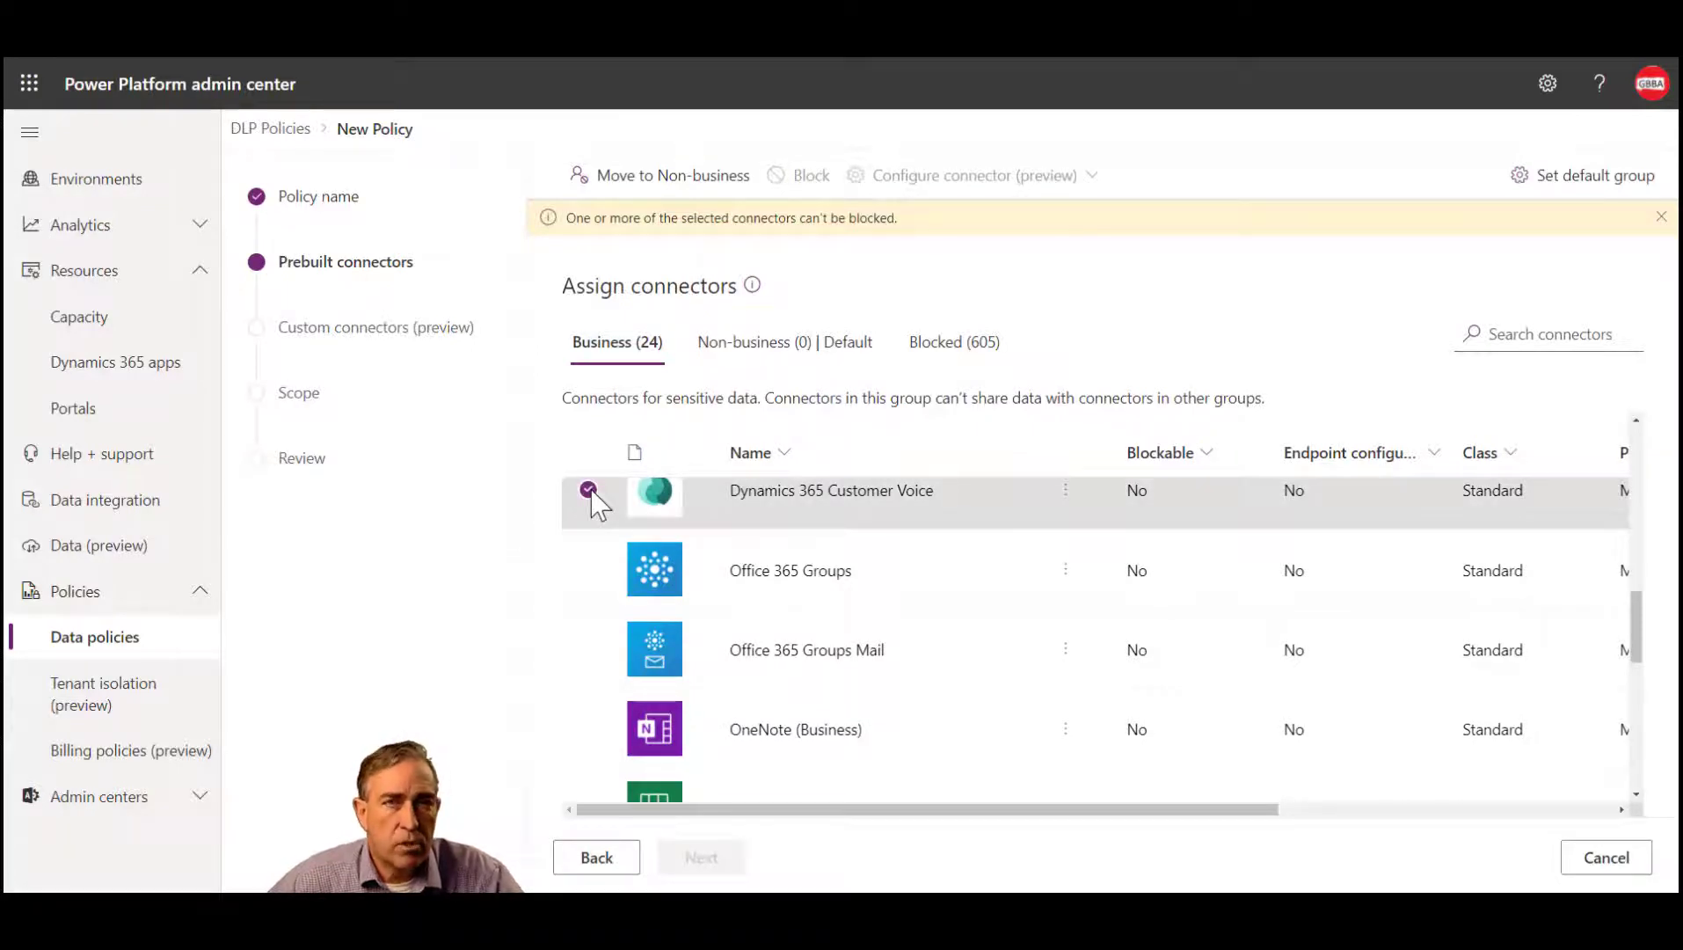
click(636, 180)
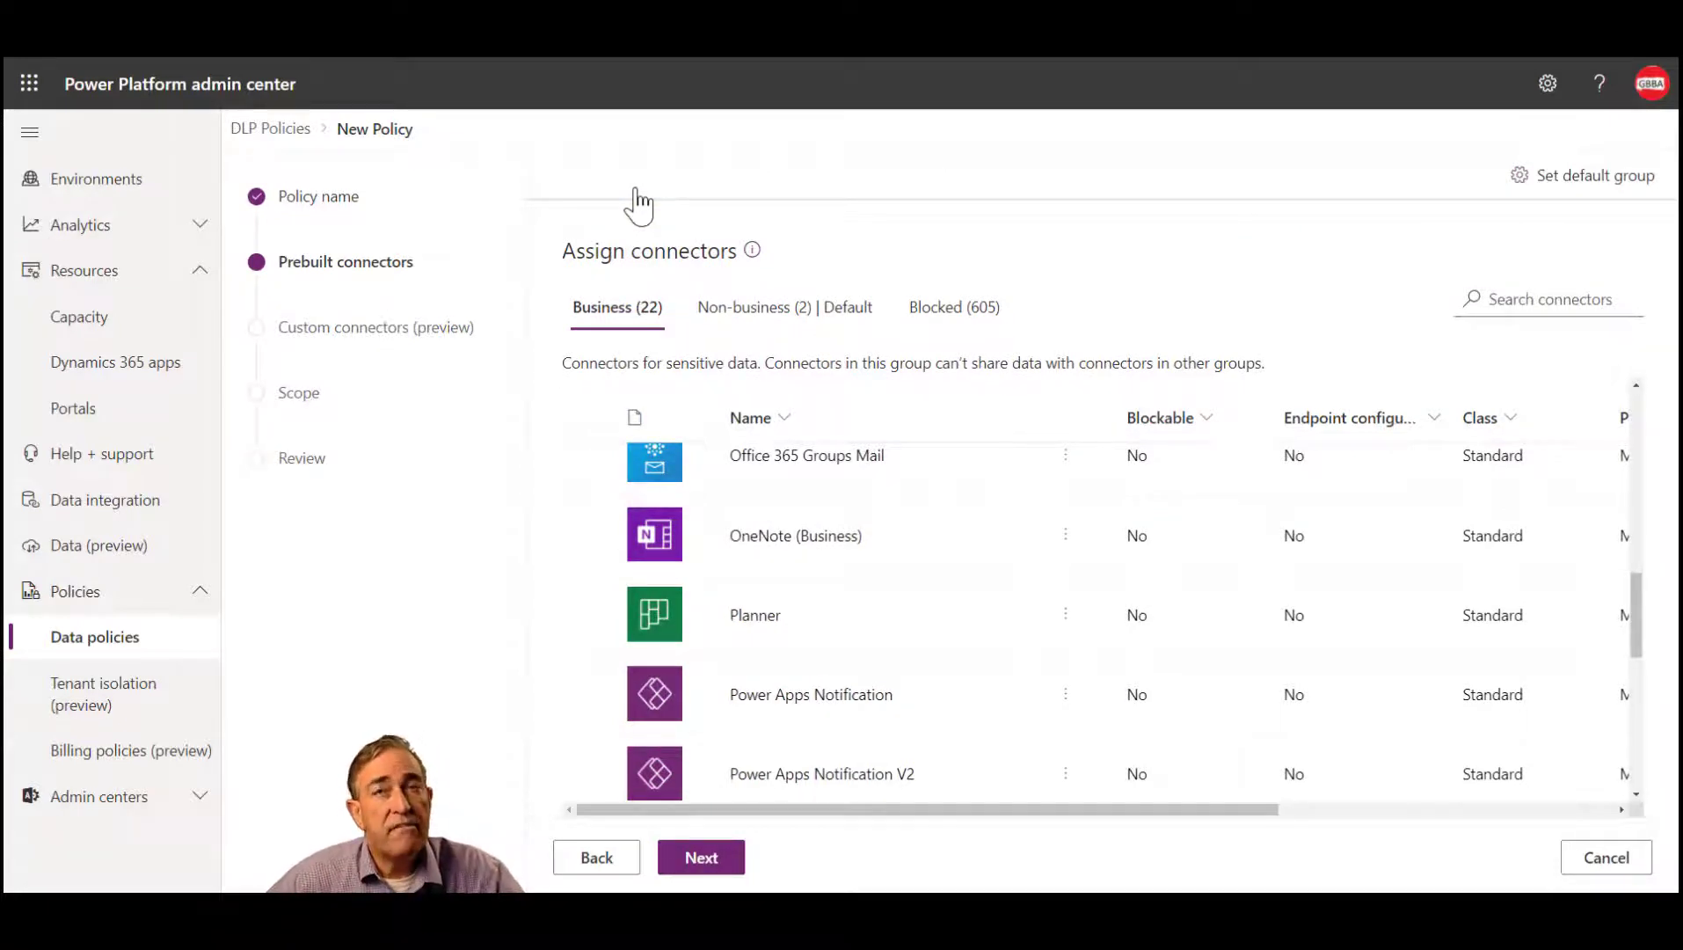
click(786, 310)
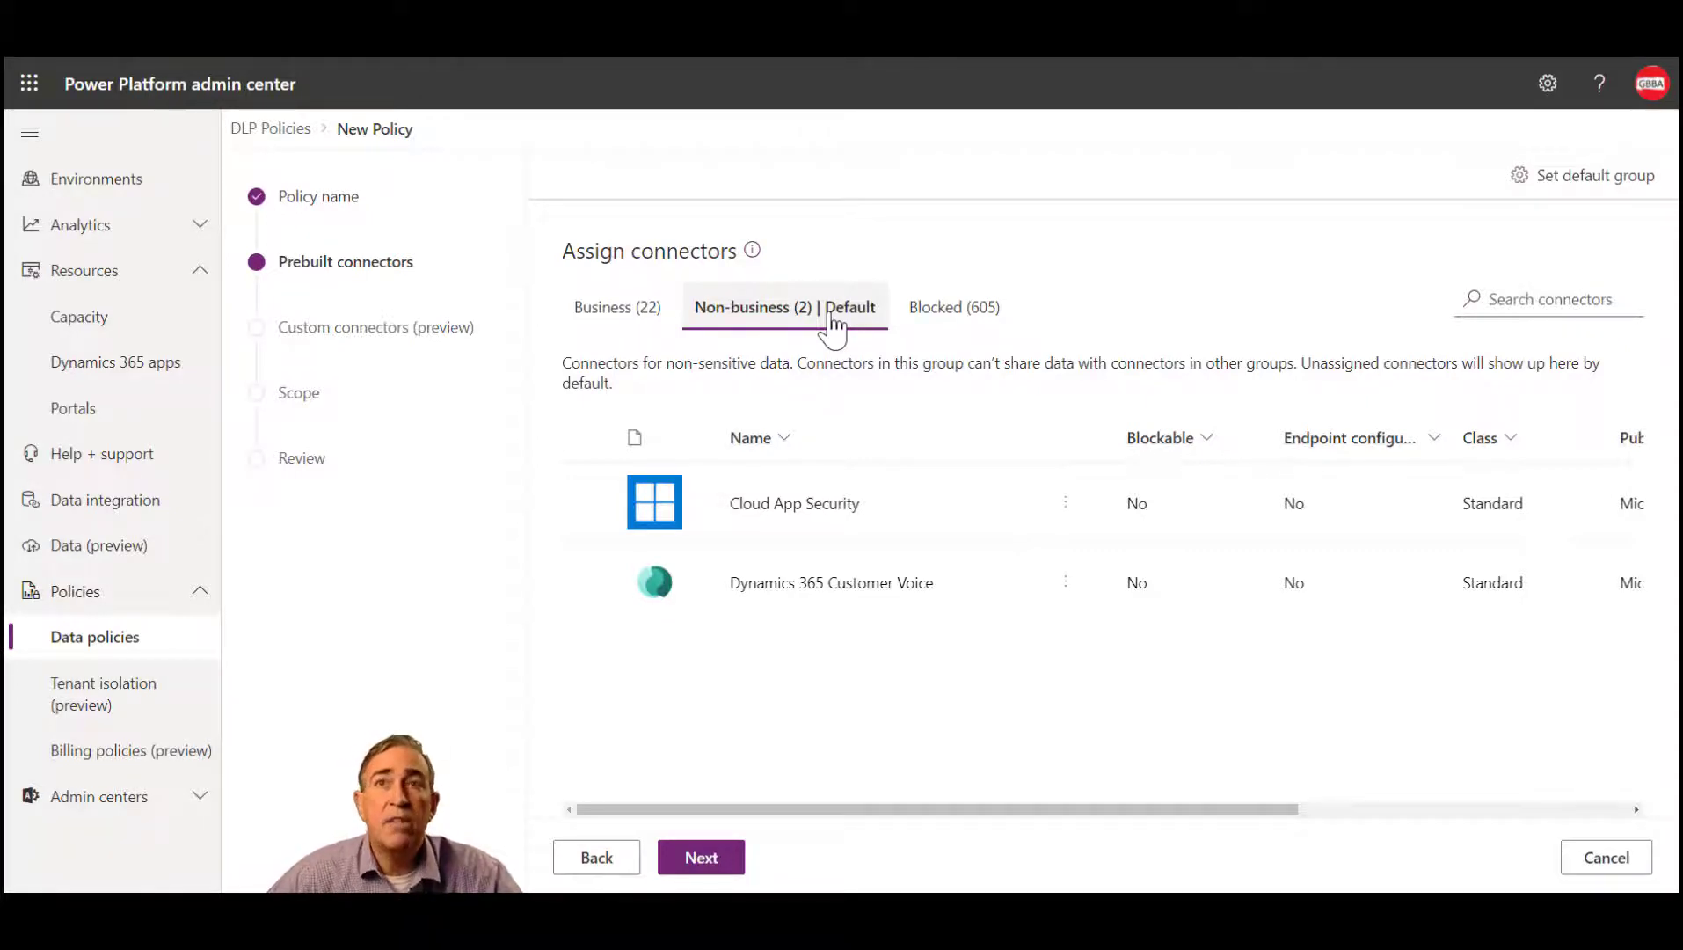
Make Blocked the policy's default connector group so unassigned connectors are blocked
click(954, 307)
click(1554, 195)
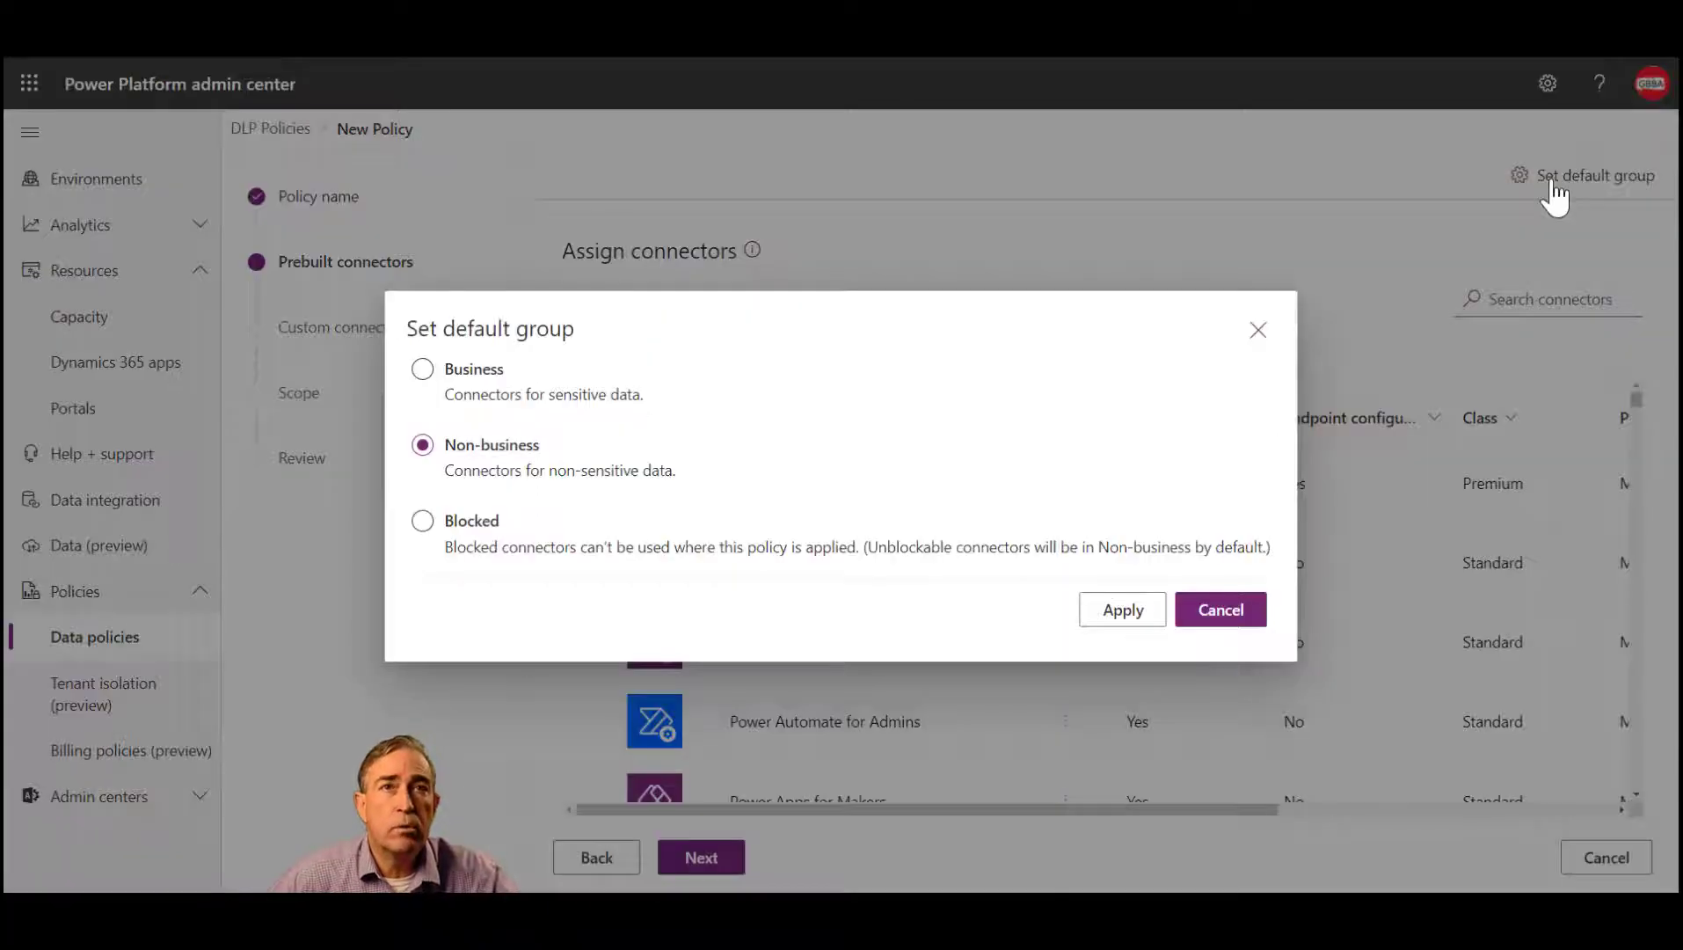
click(424, 523)
click(1109, 615)
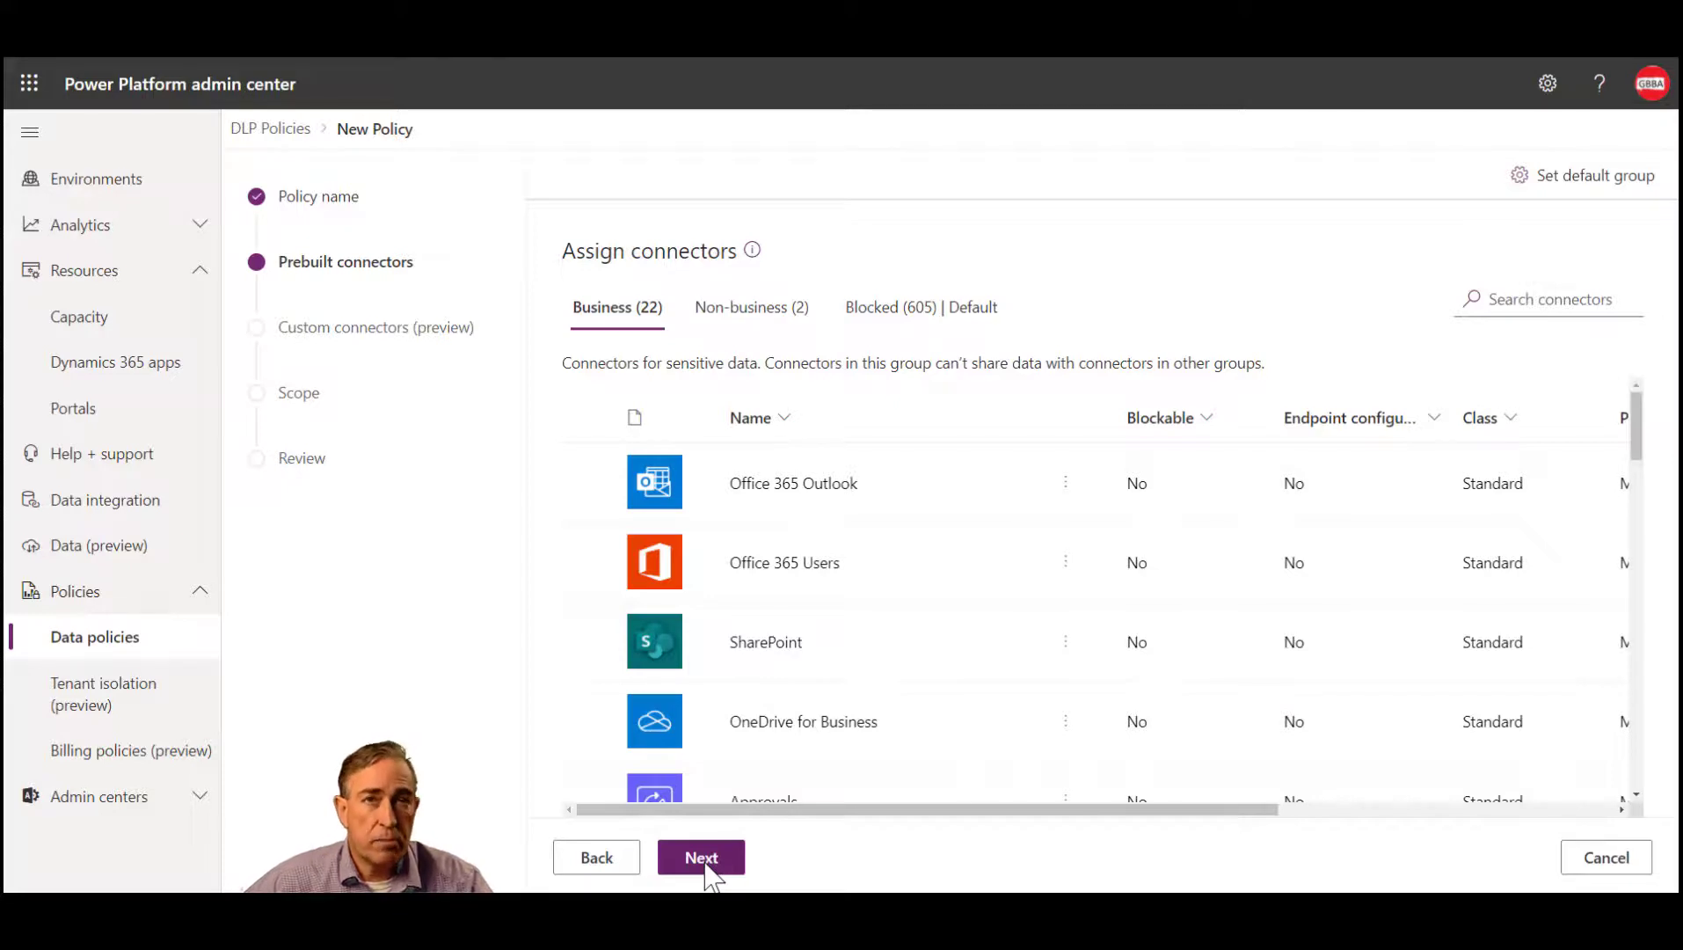
Advance from prebuilt connectors to the Custom connectors (preview) step
click(708, 874)
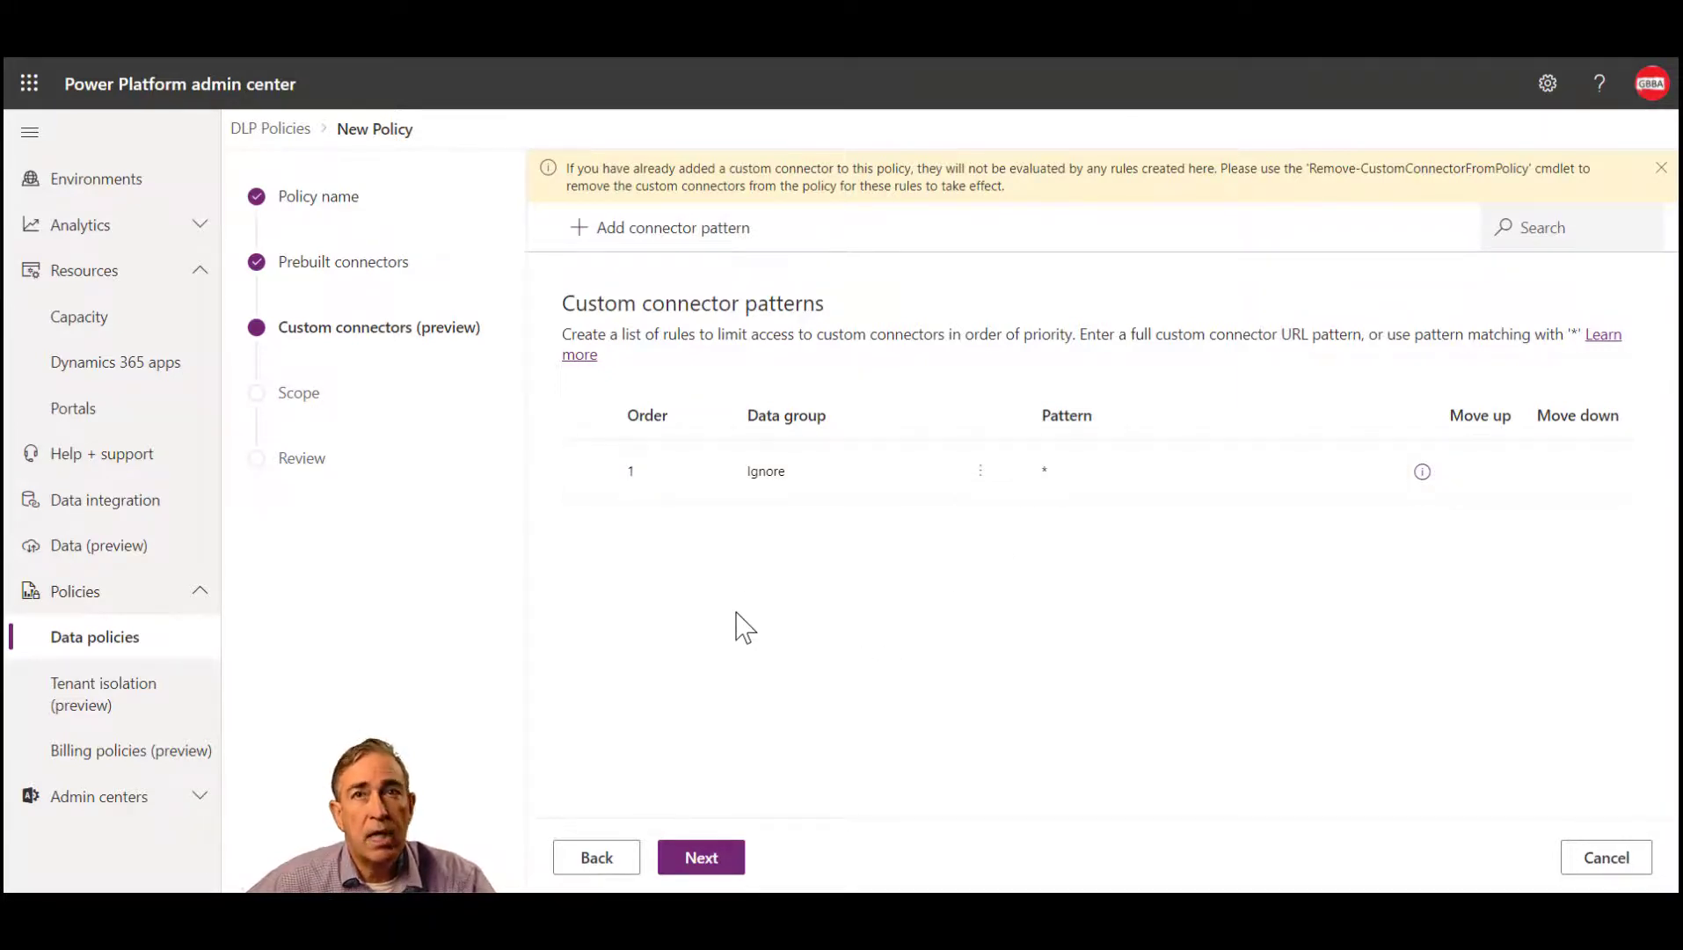
click(601, 238)
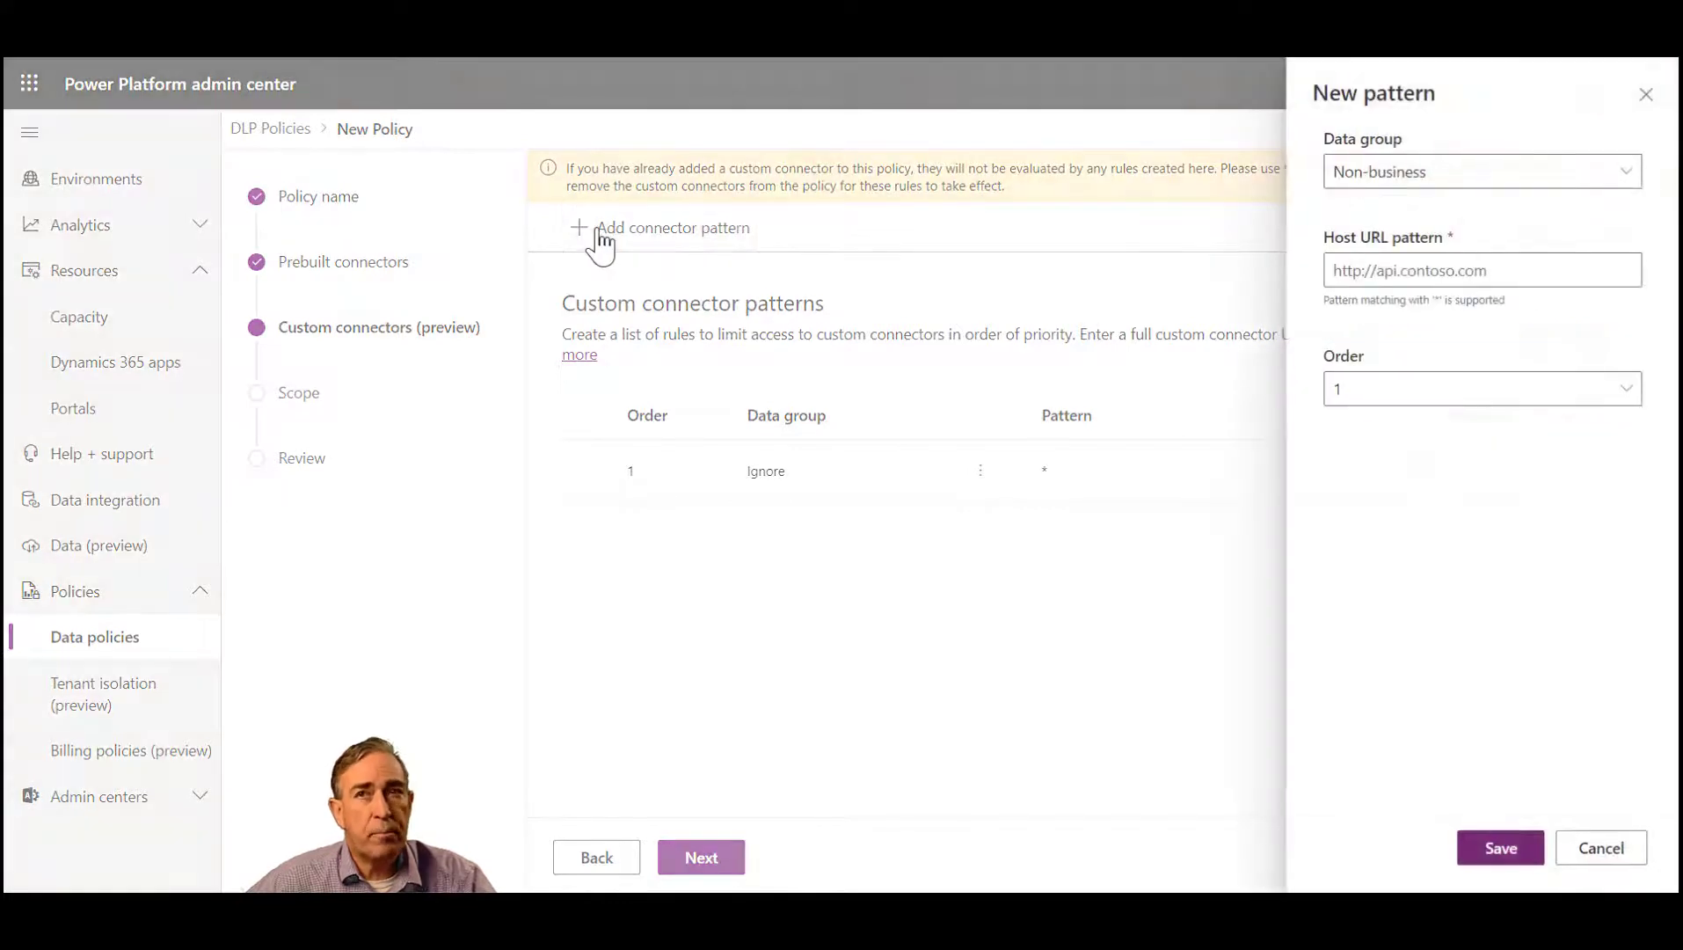
click(1626, 172)
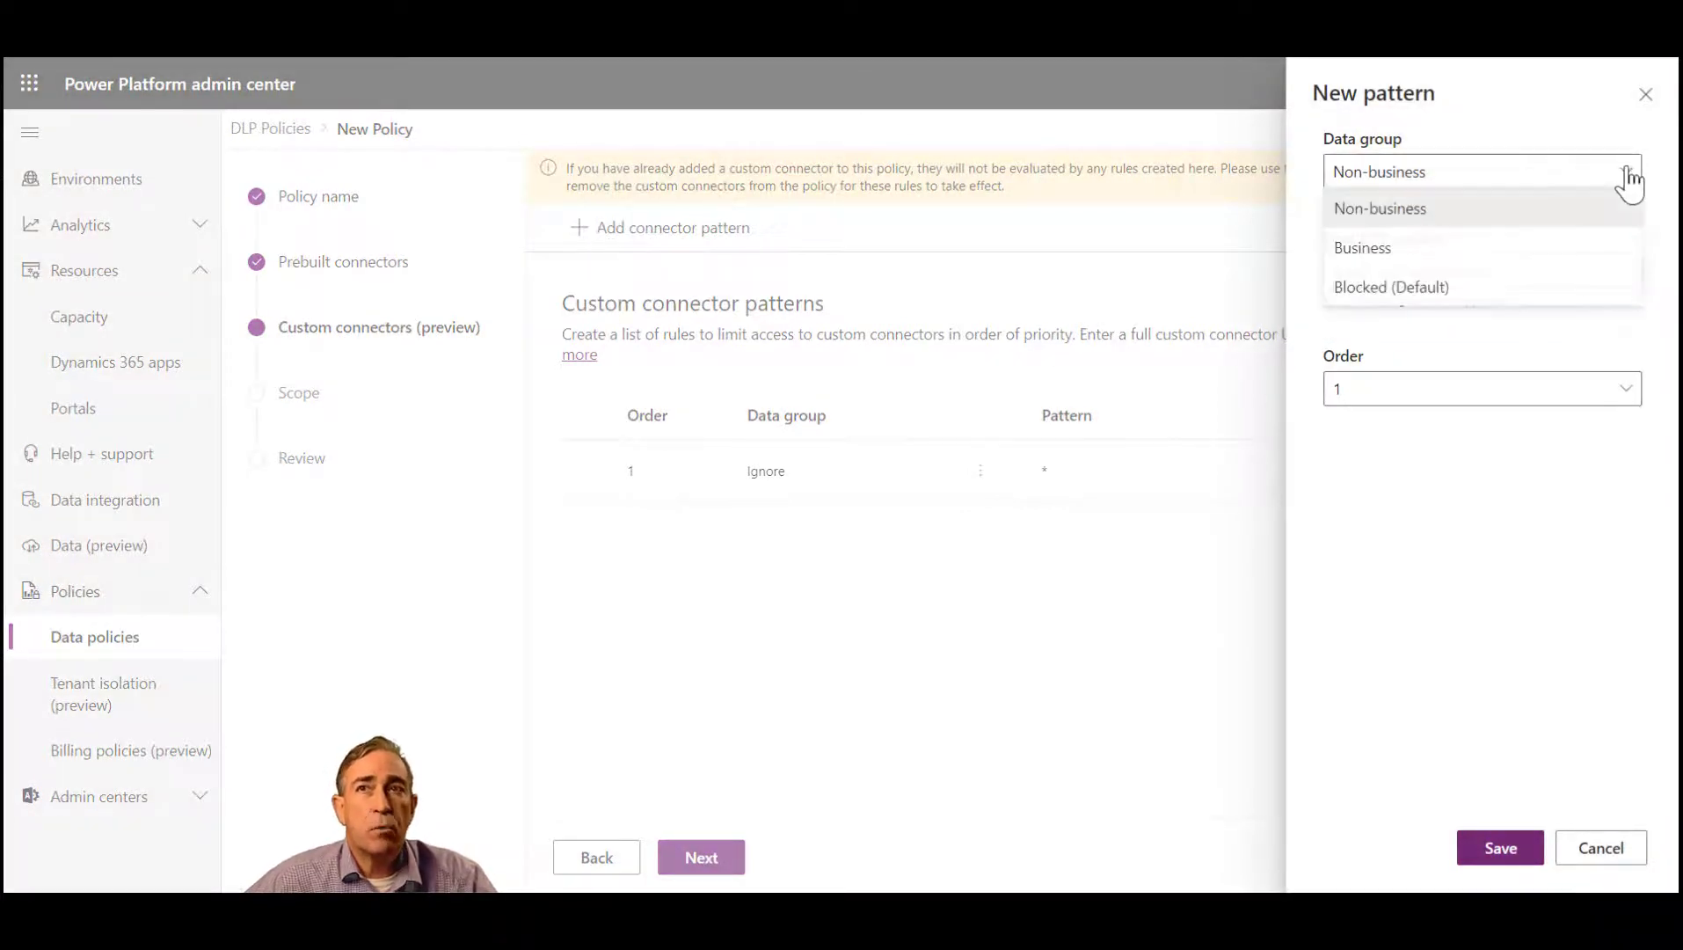
click(1418, 257)
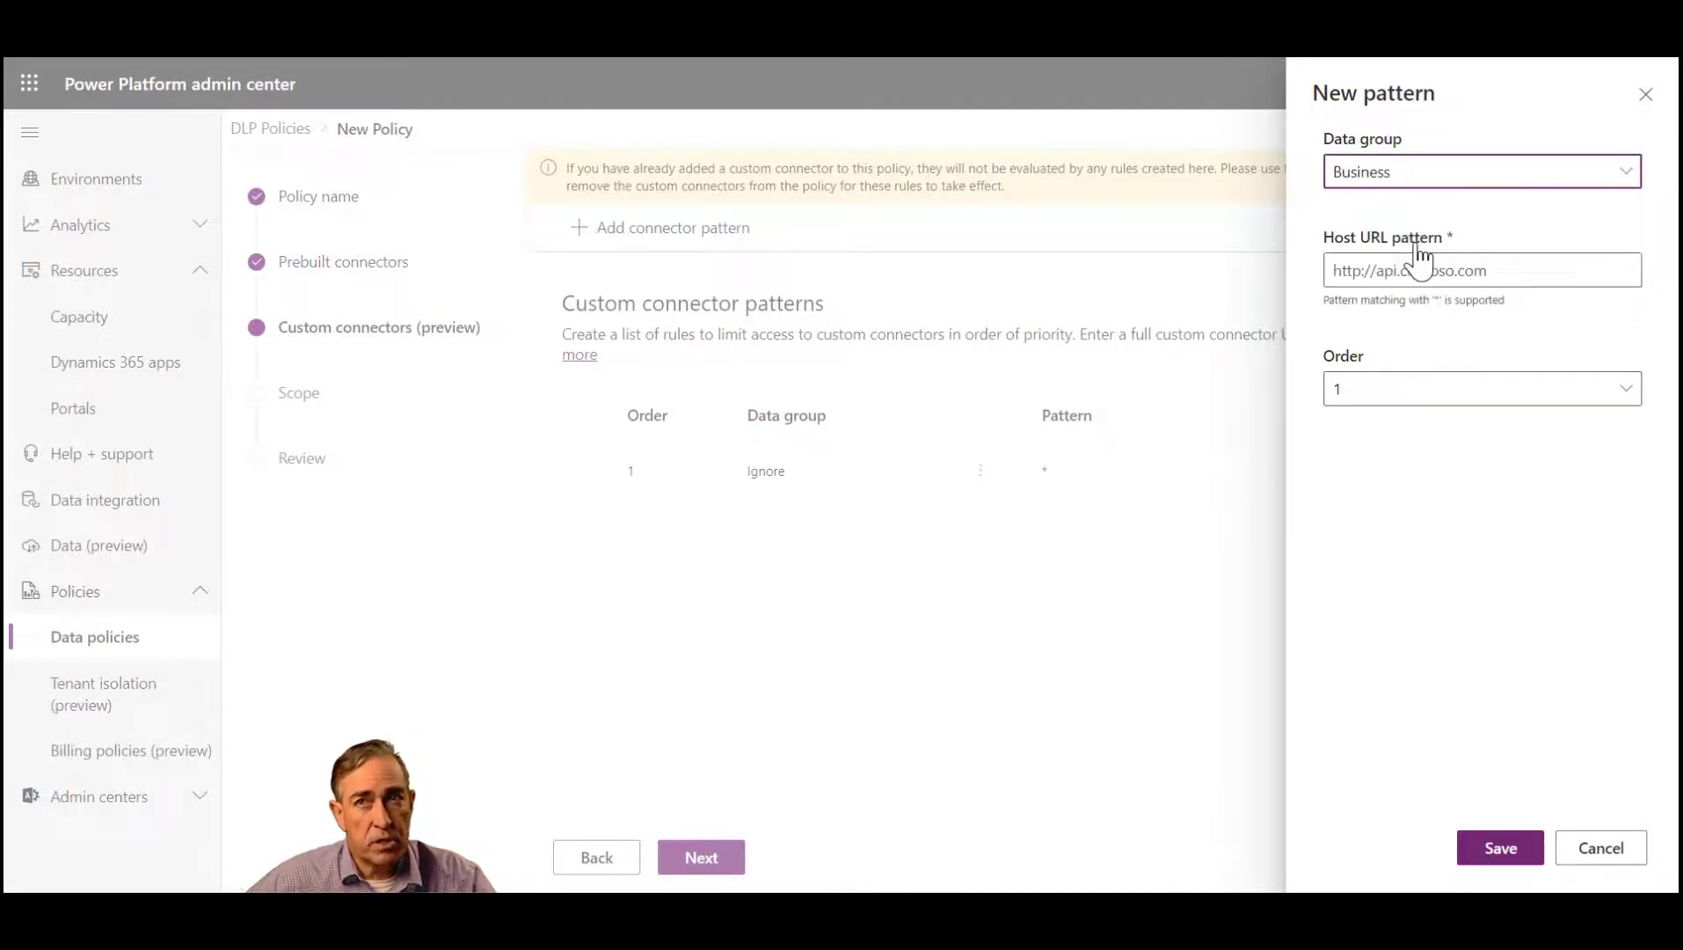
click(1418, 270)
text(https)
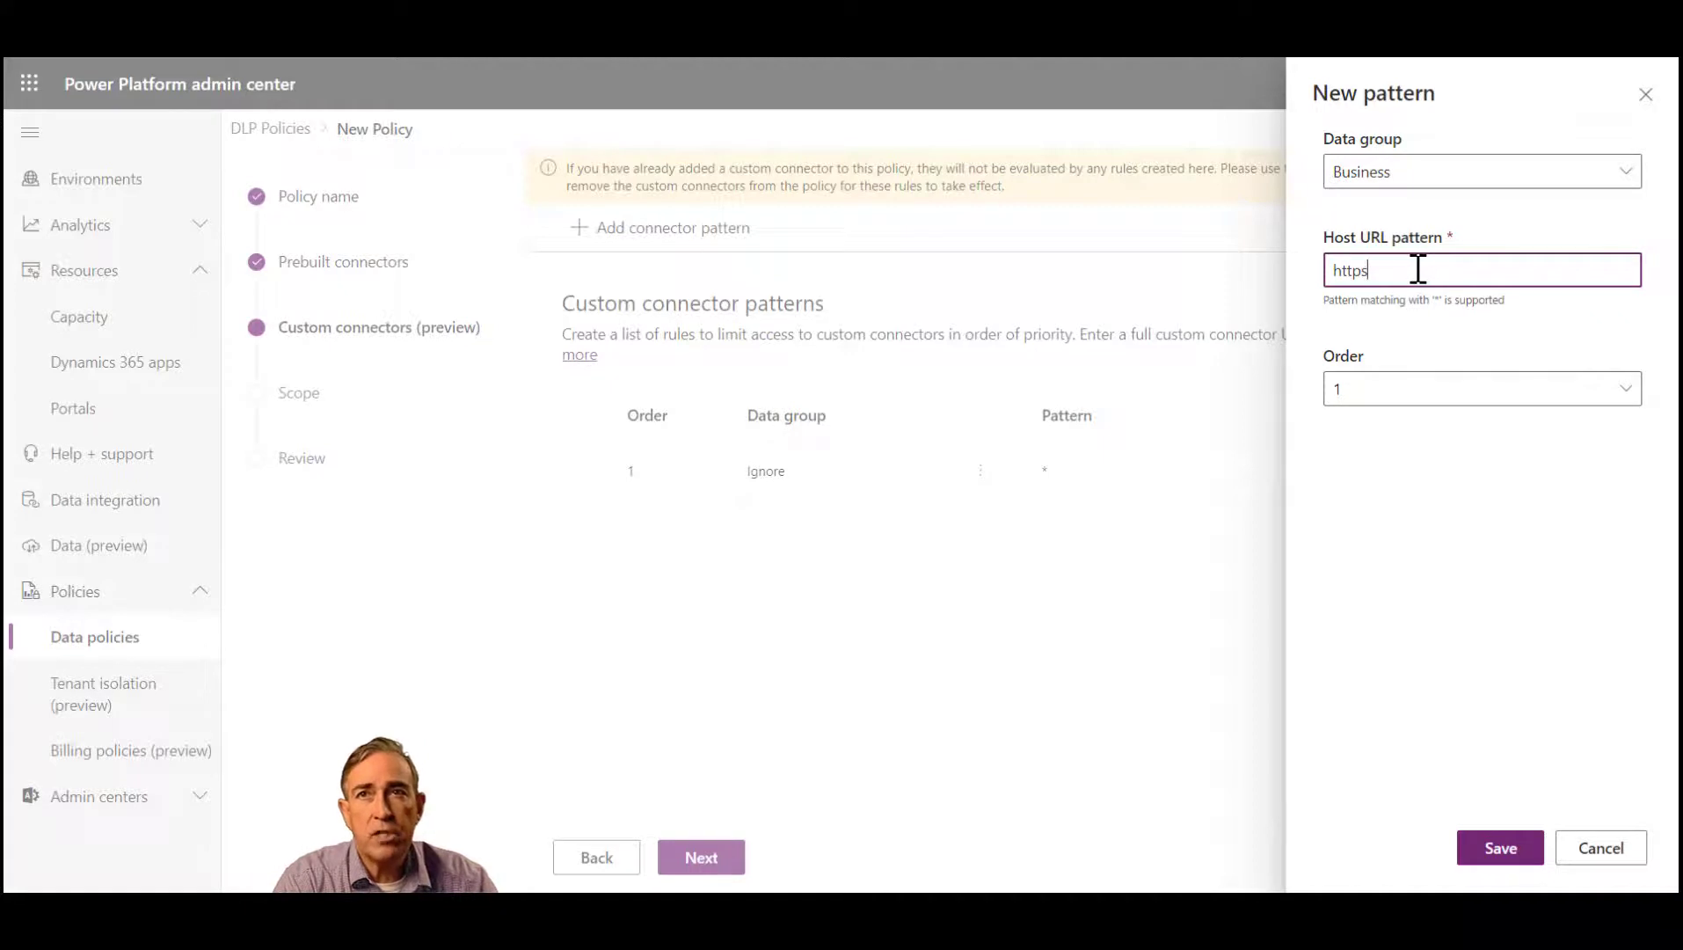
text(://)
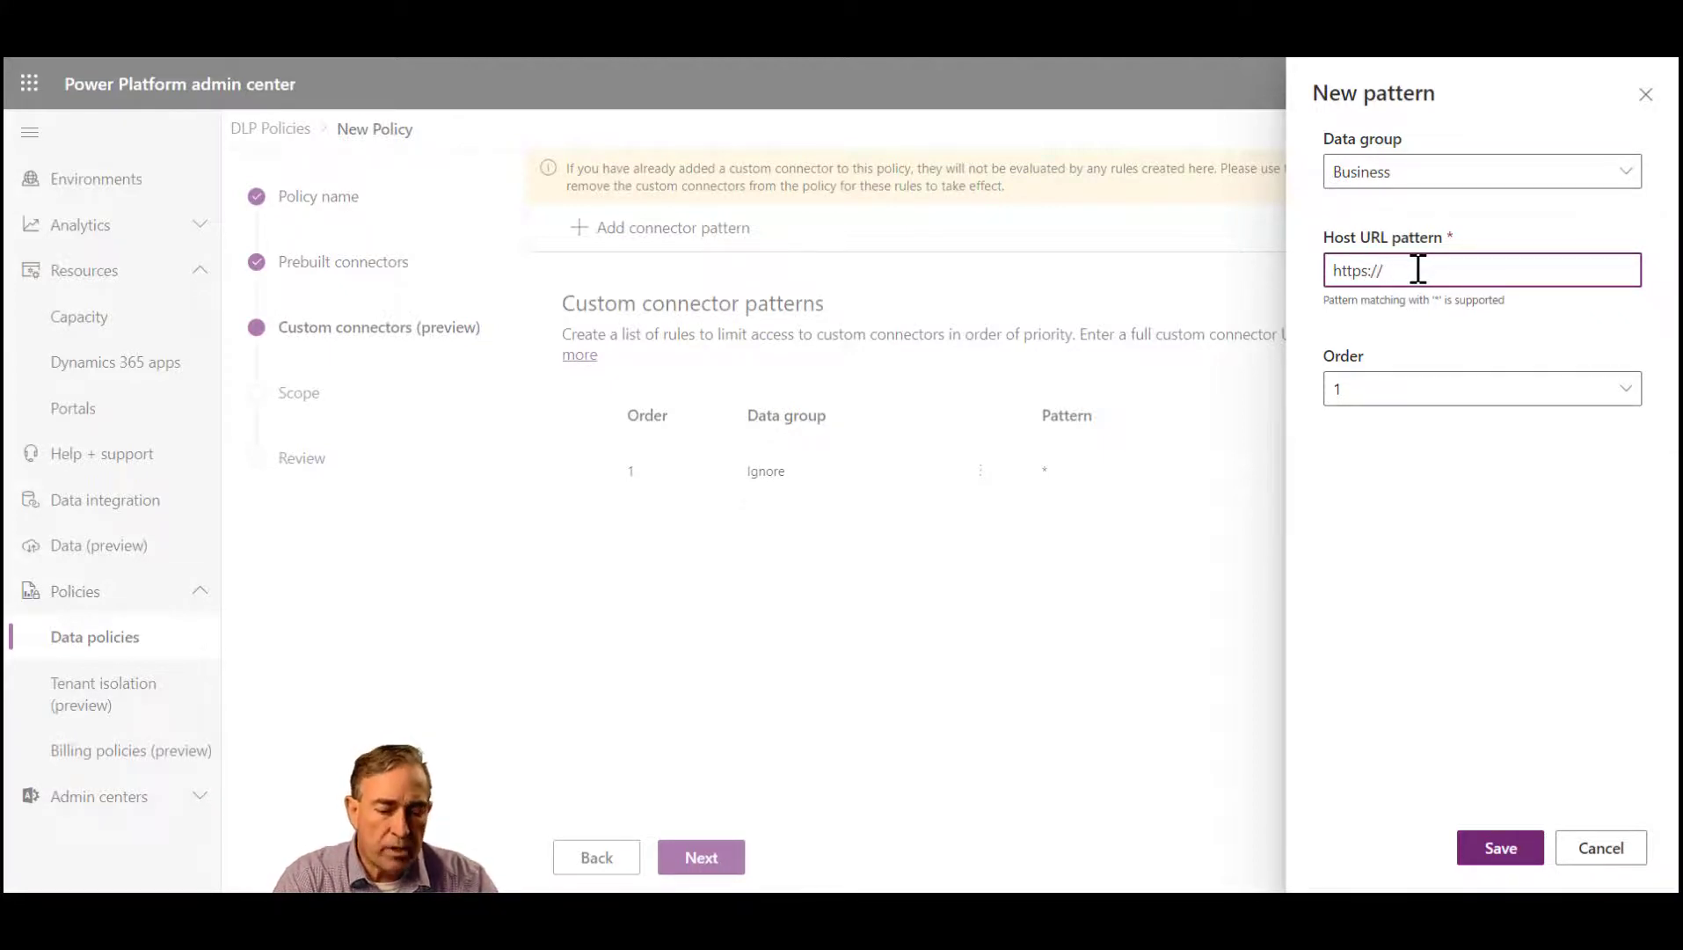
text(*.co)
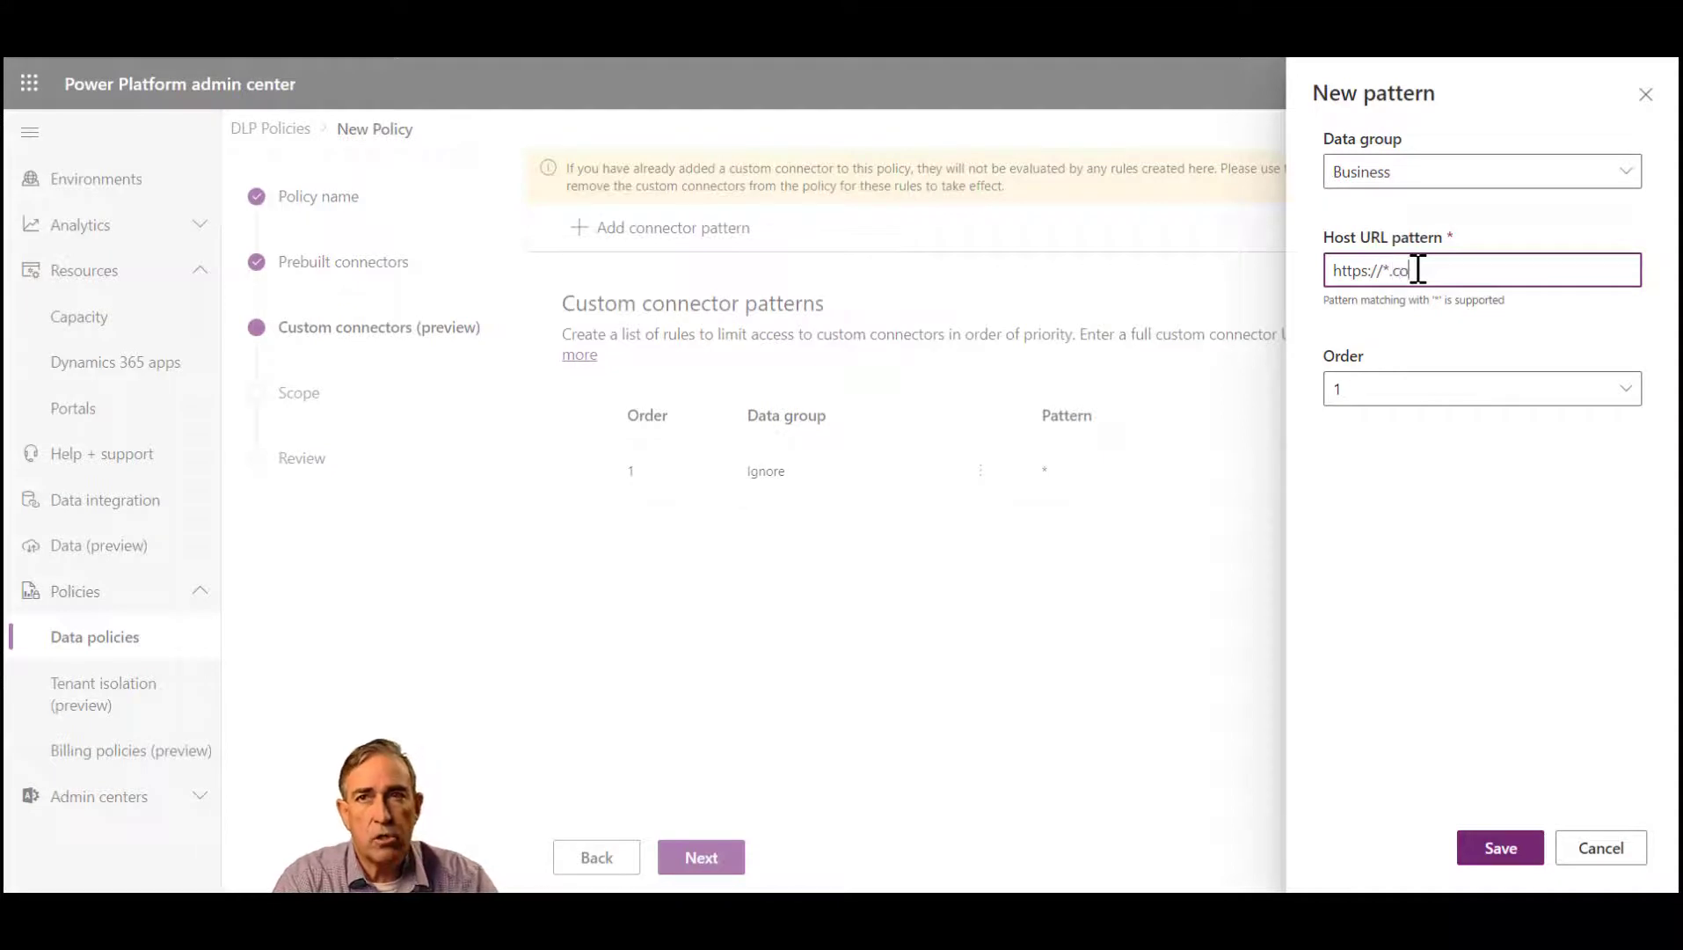
text(ntoso.com)
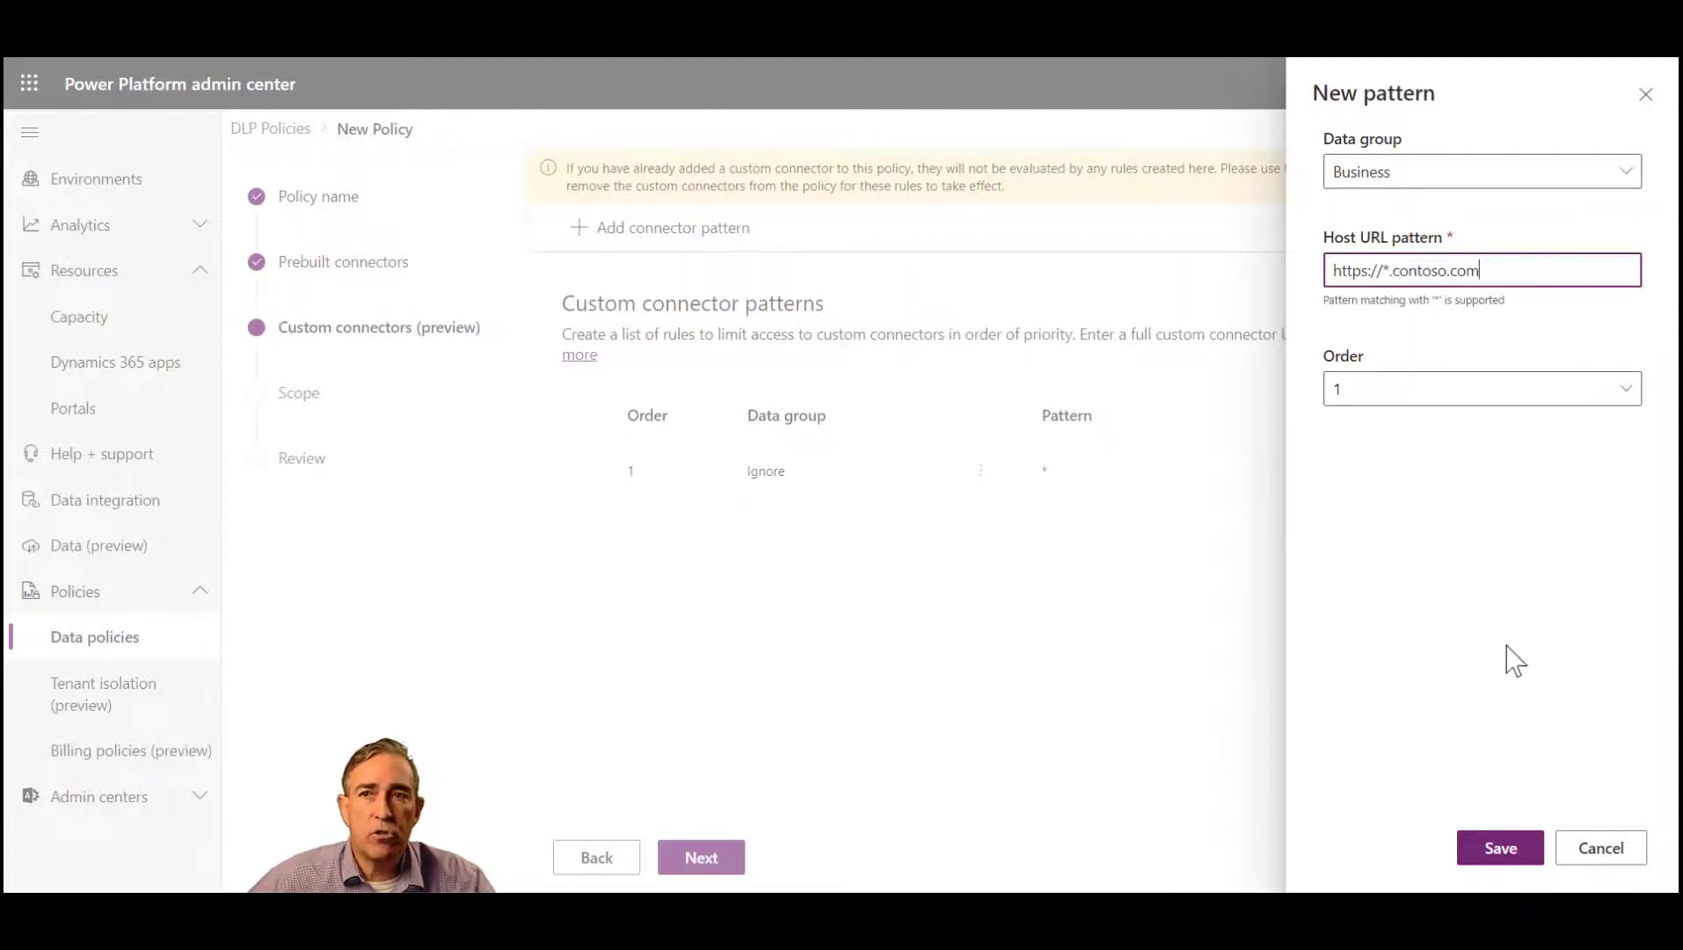
click(1511, 855)
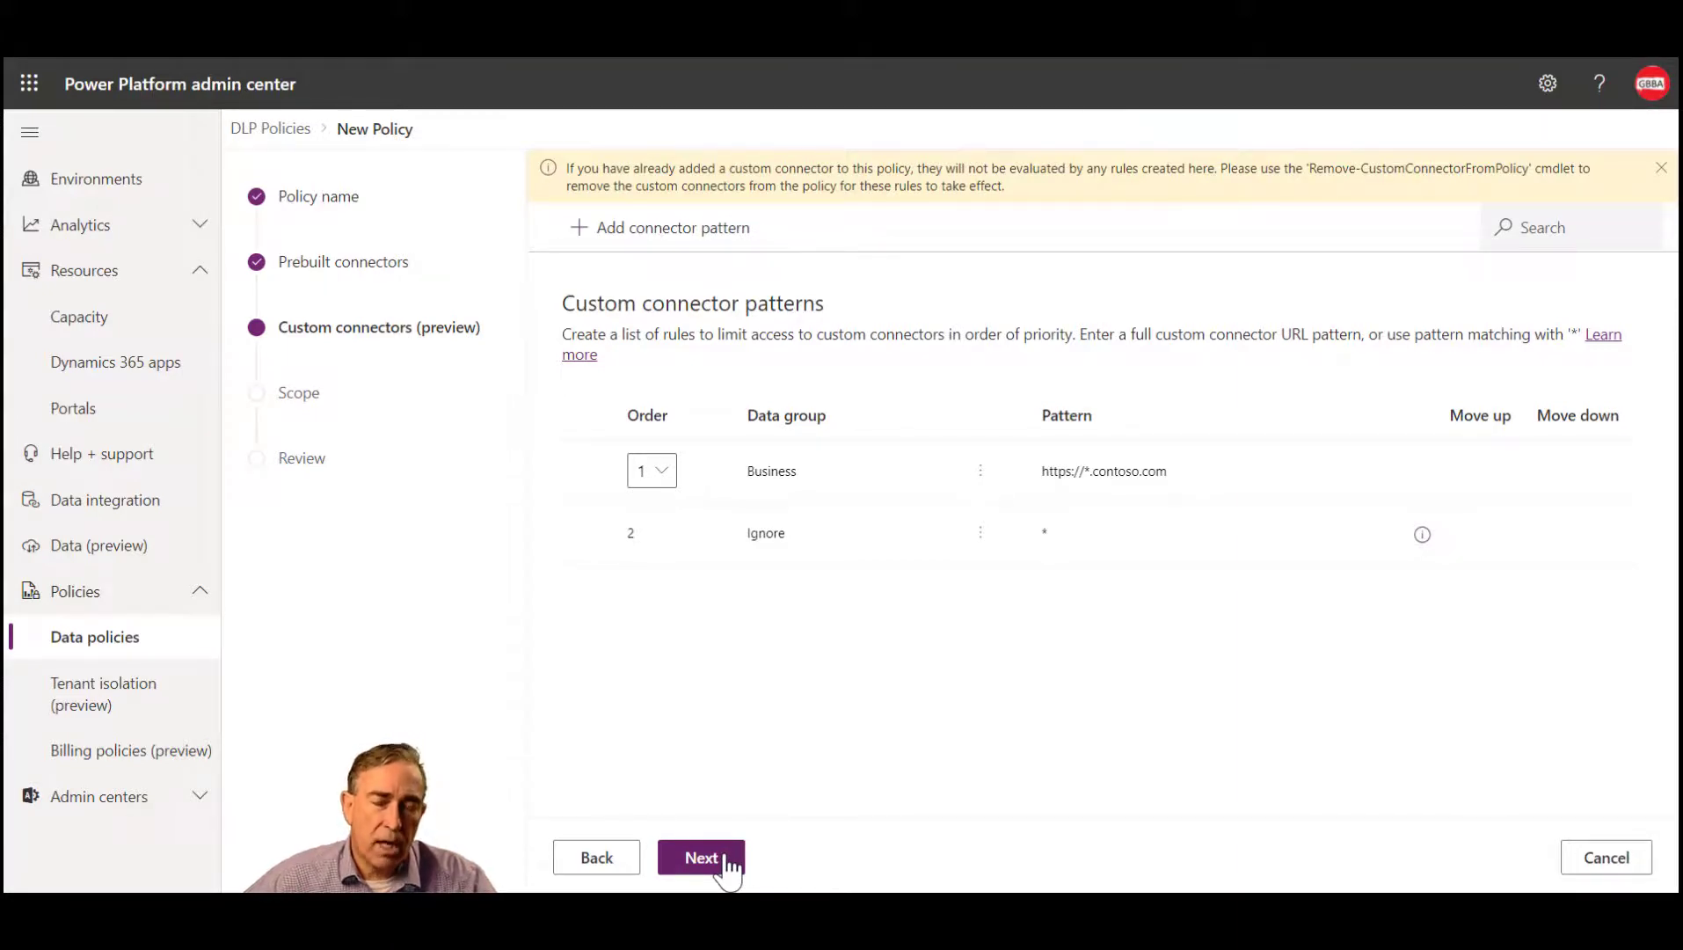
On the Scope step, choose Exclude certain environments
click(702, 858)
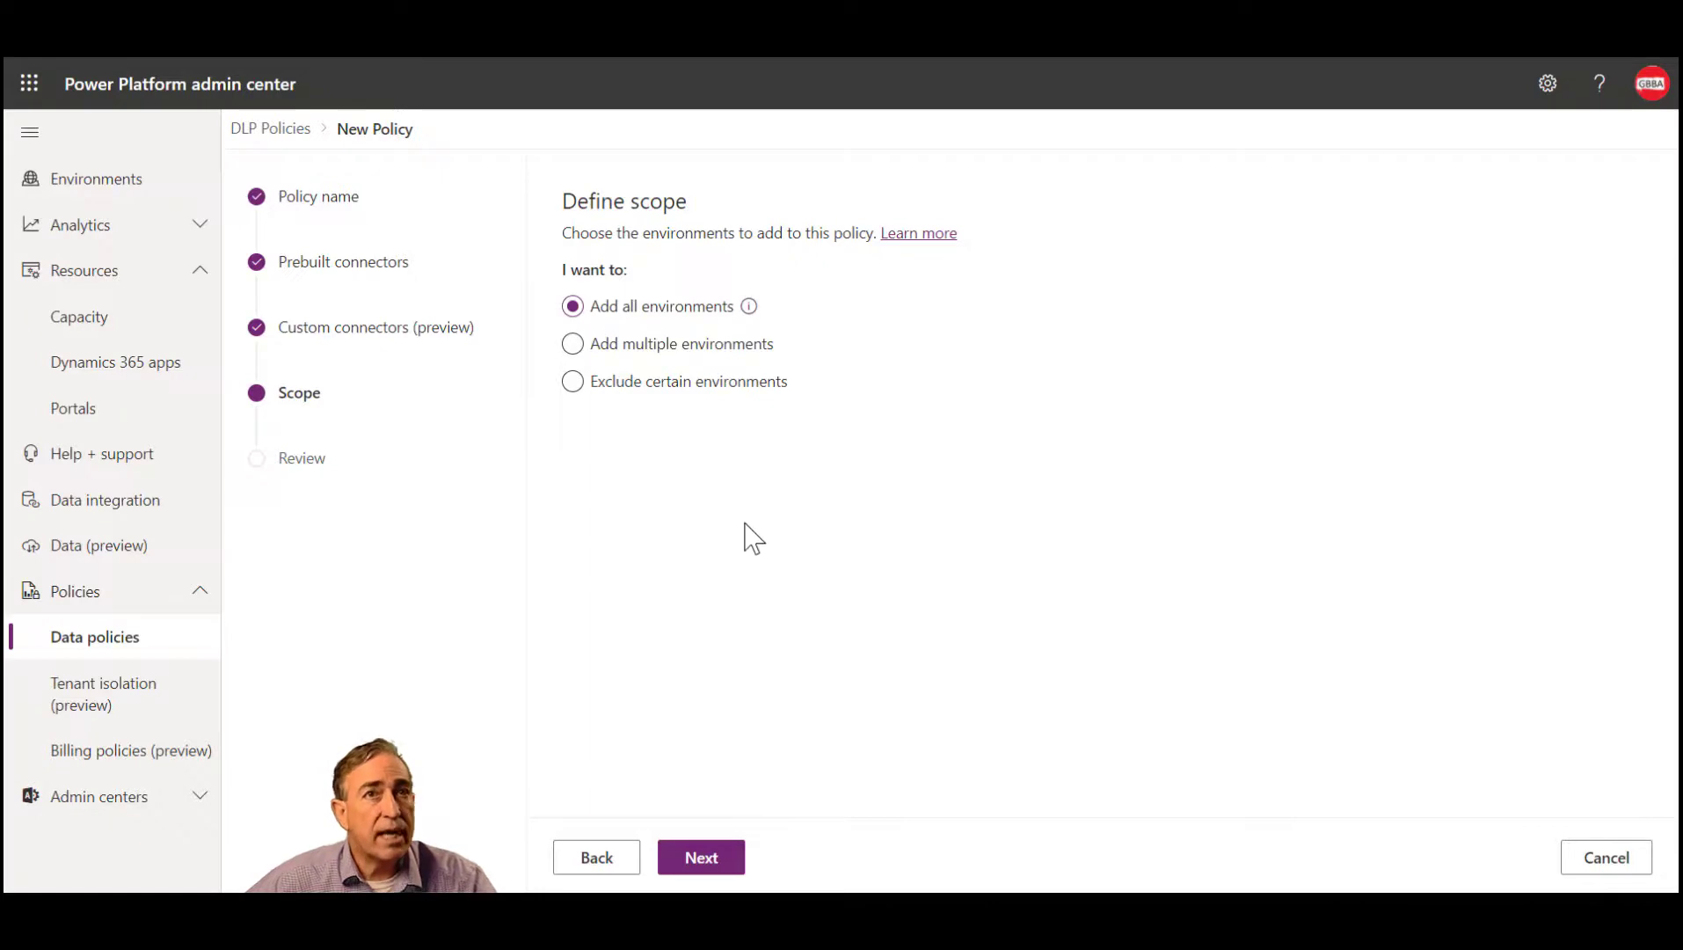
click(572, 382)
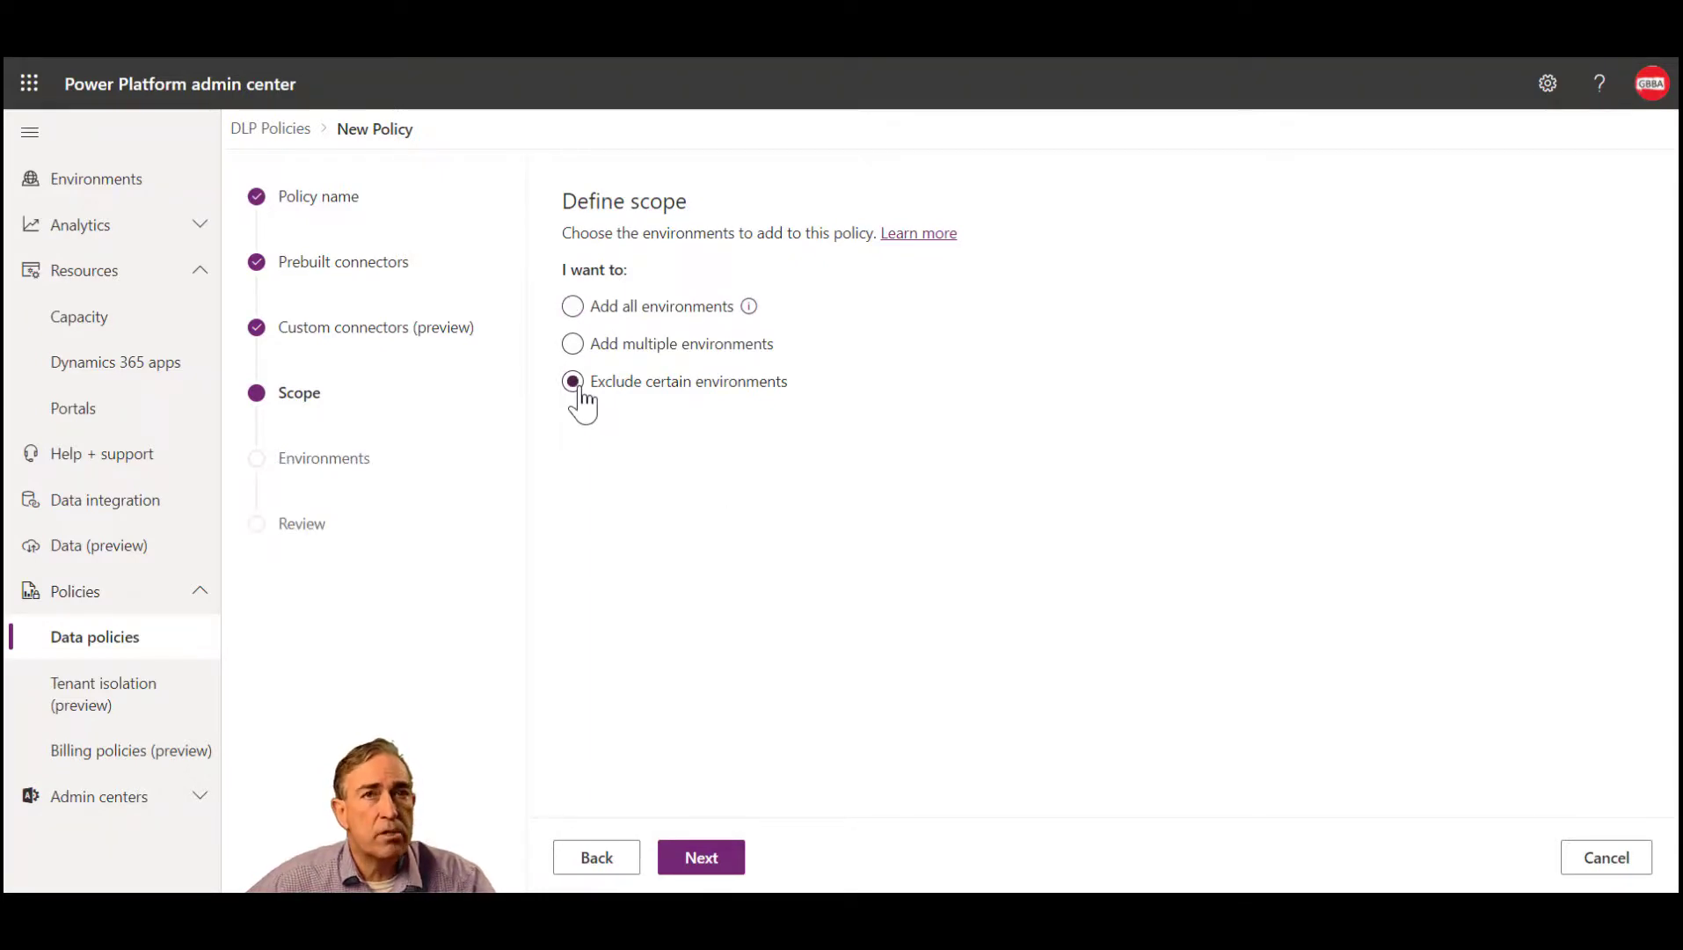
Add the Makers environment to the policy's excluded environments
click(712, 857)
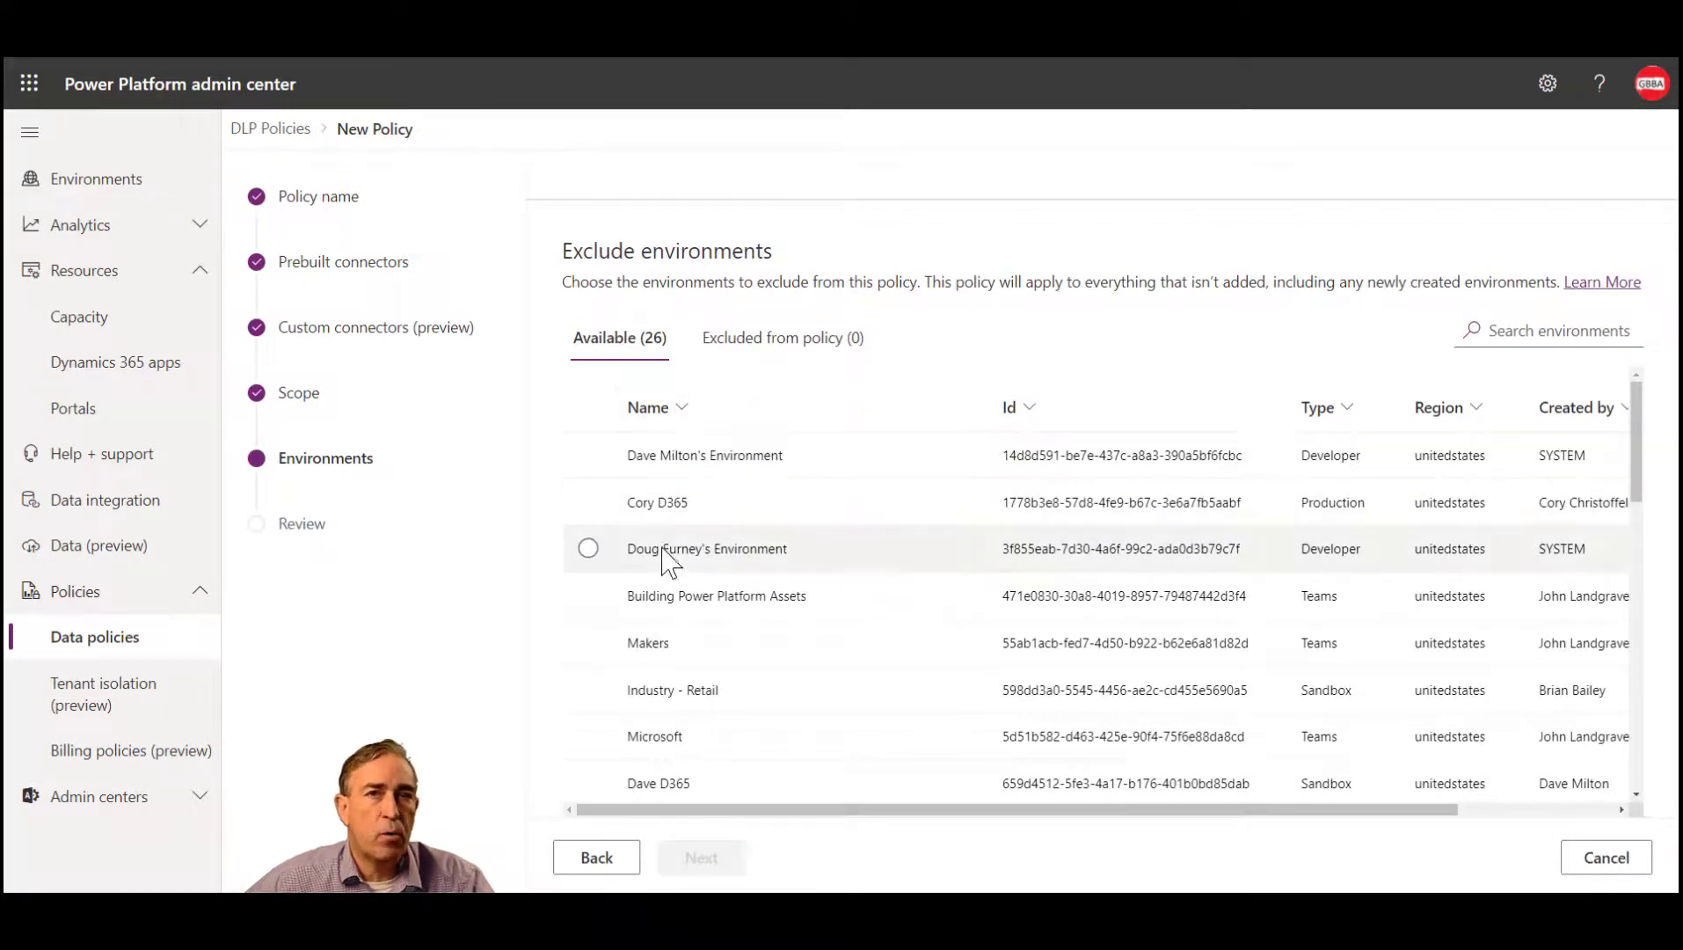
click(587, 643)
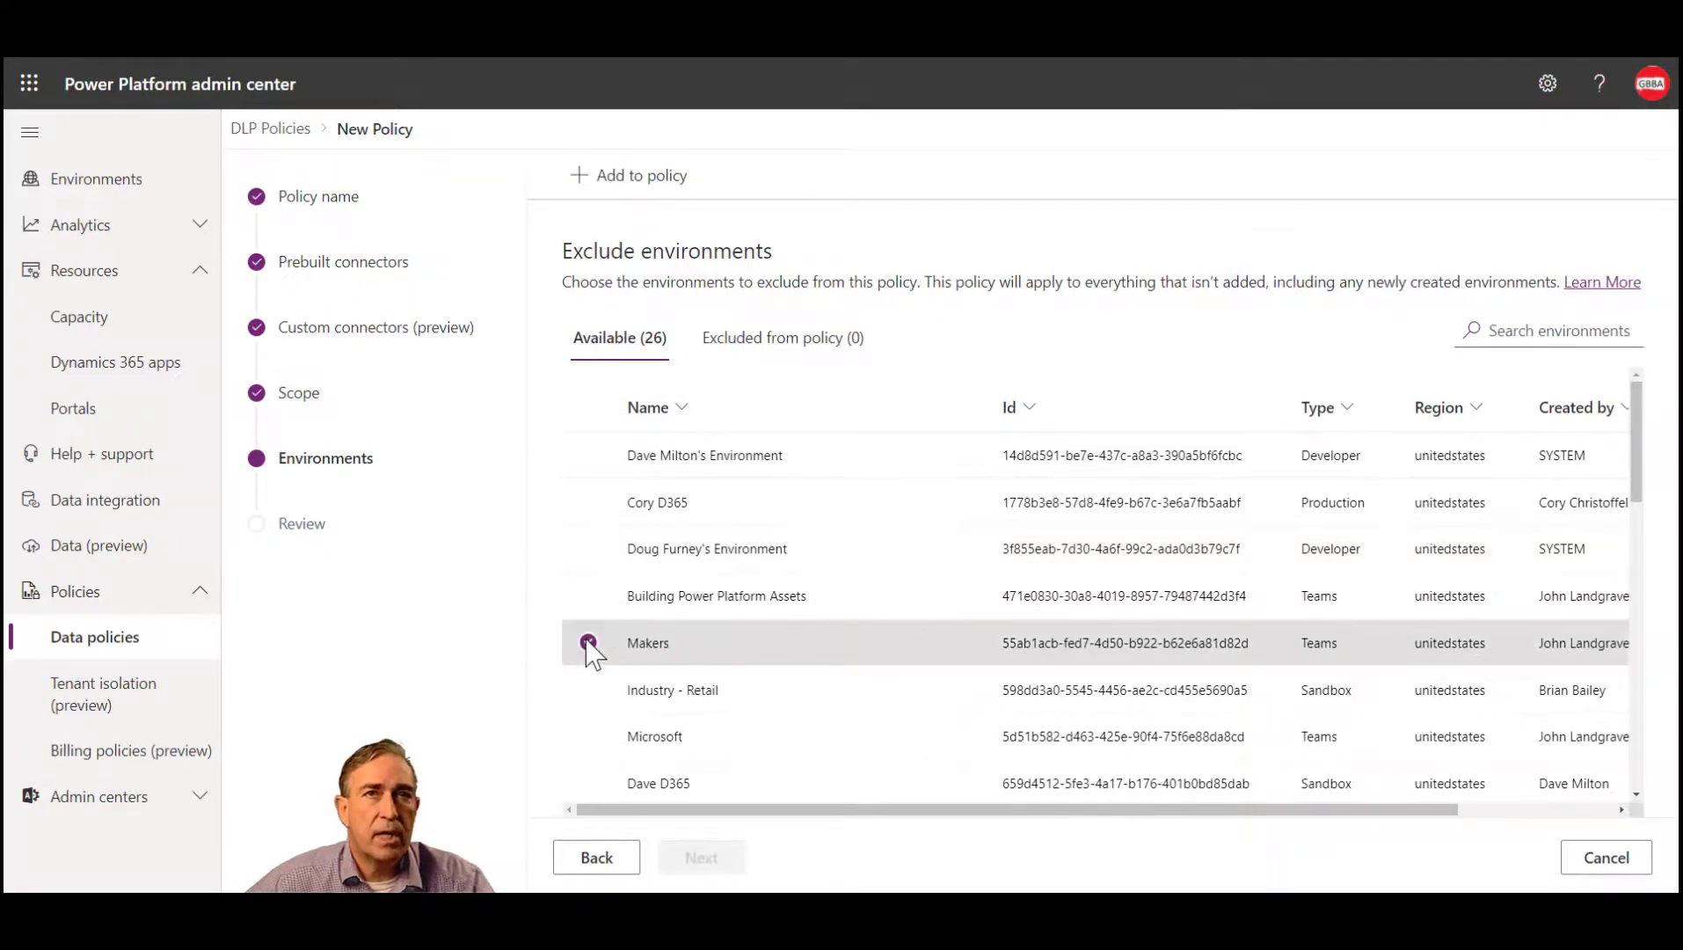
click(657, 183)
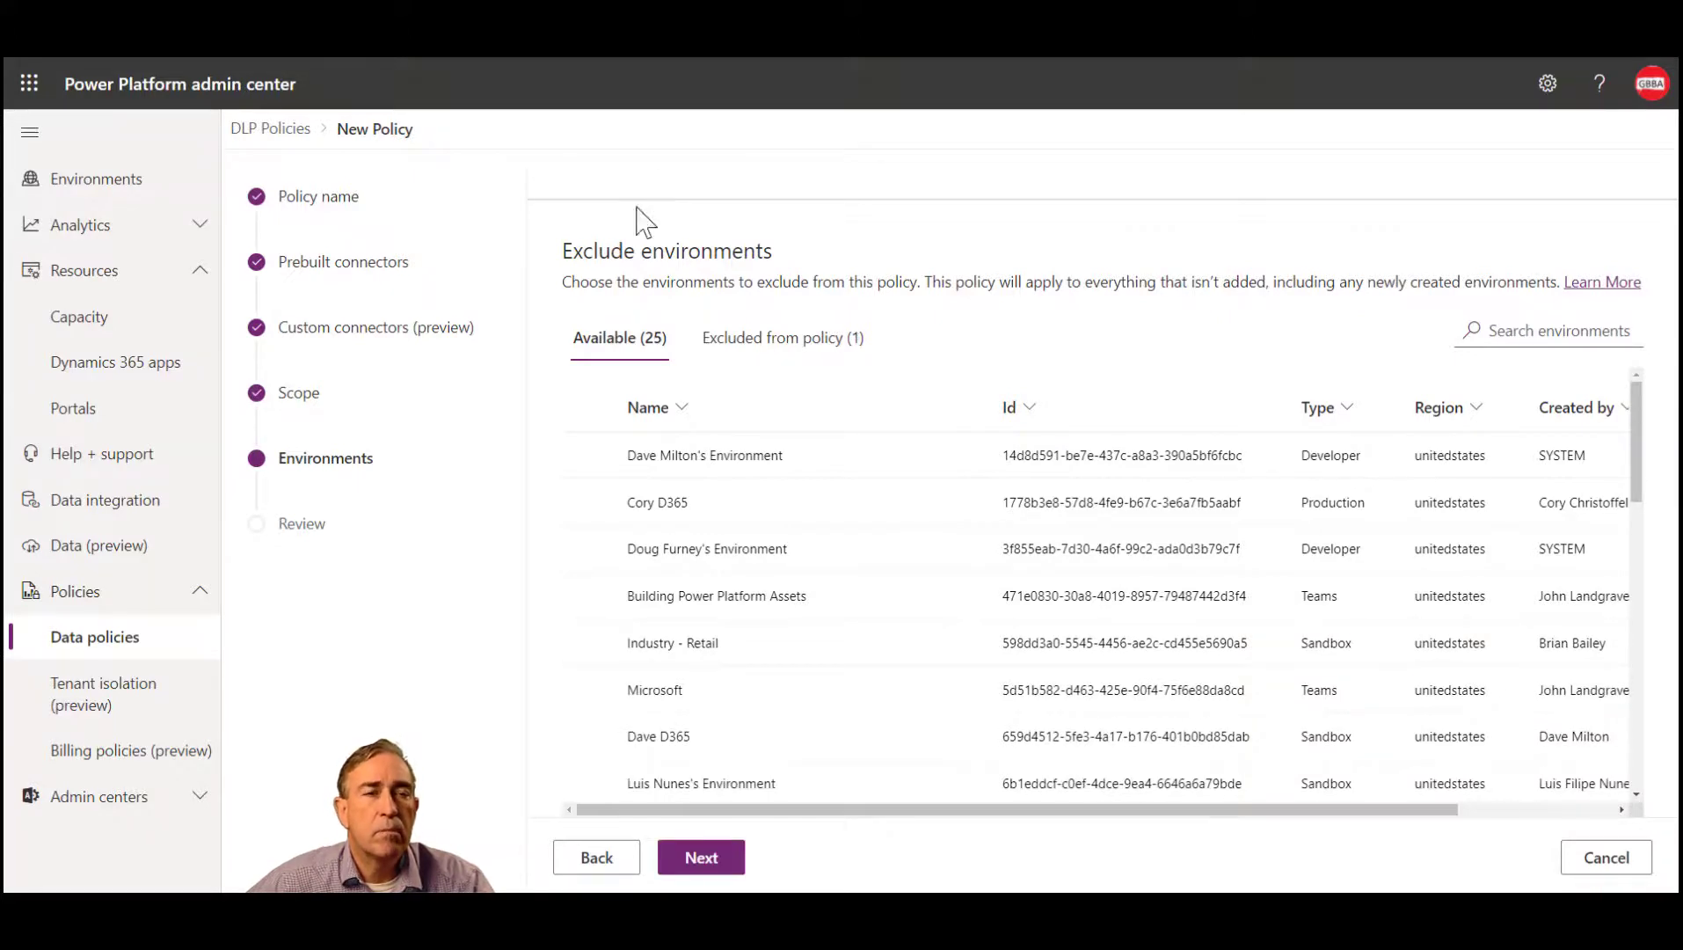
Advance to the Review and create policy summary page
click(702, 857)
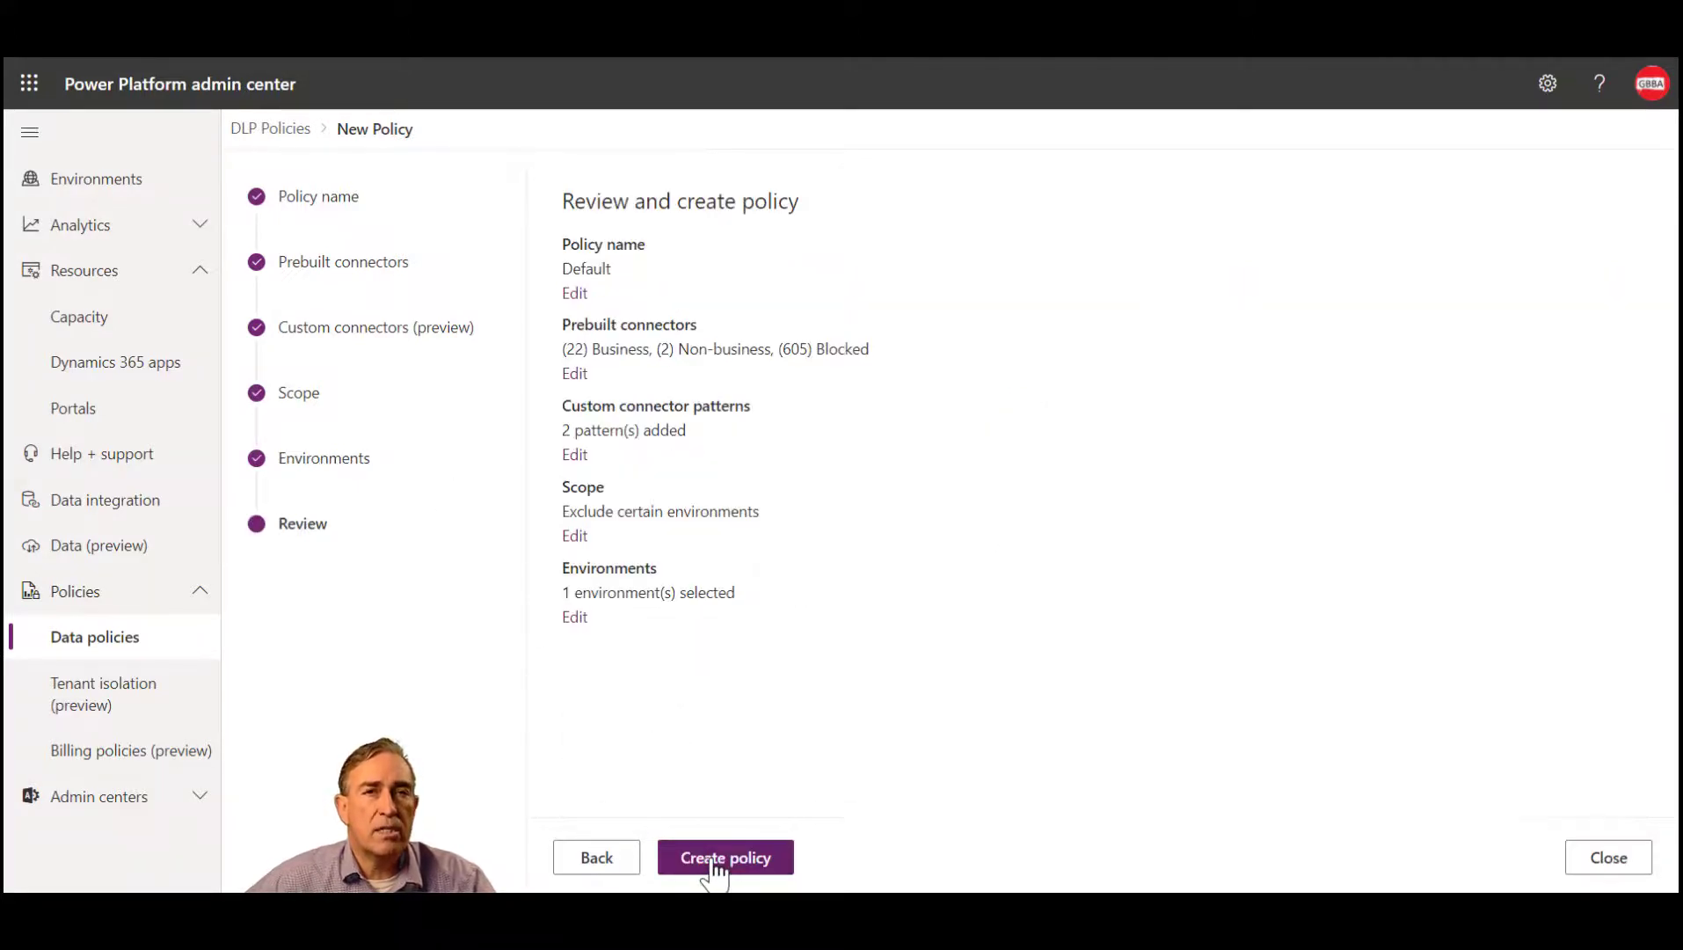